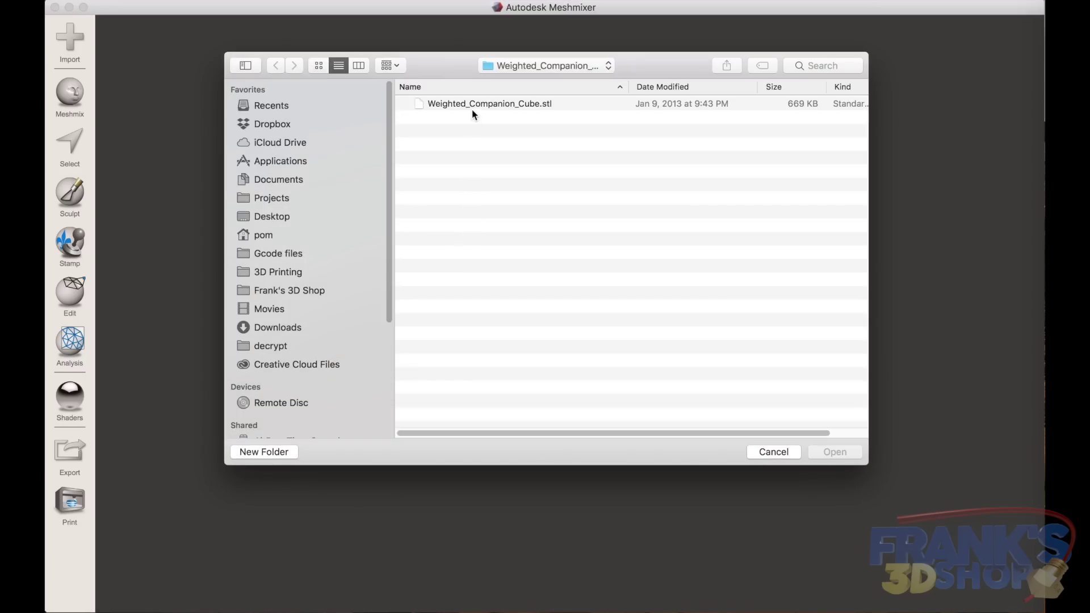
Step: Open Weighted_Companion_Cube.stl and set the preferences to Face Normals faceted shading
double_click(473, 103)
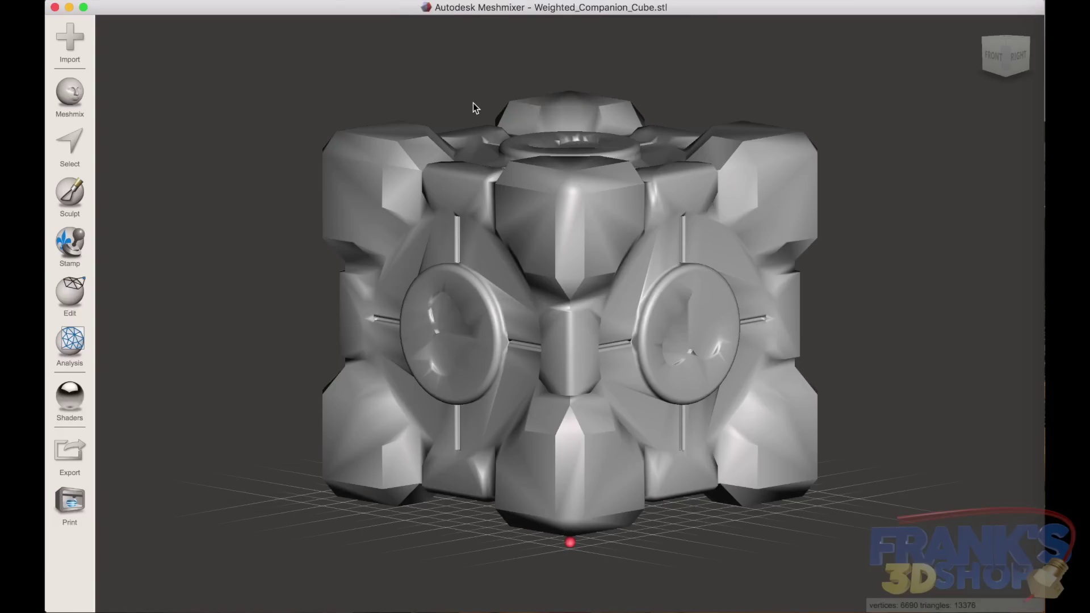
middle_click_drag(500, 176, 496, 201)
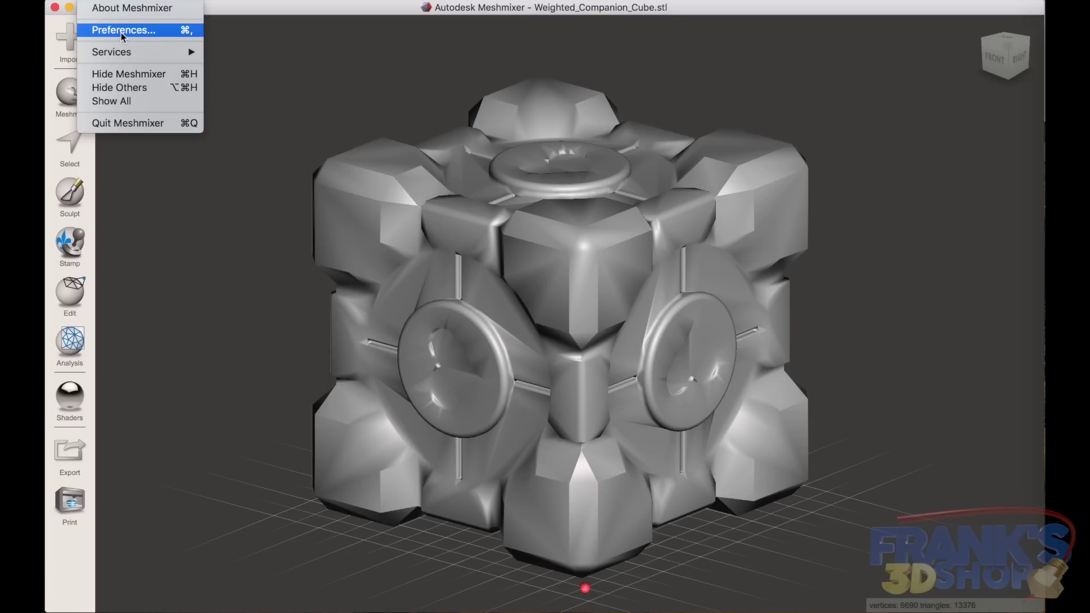
left_click(122, 32)
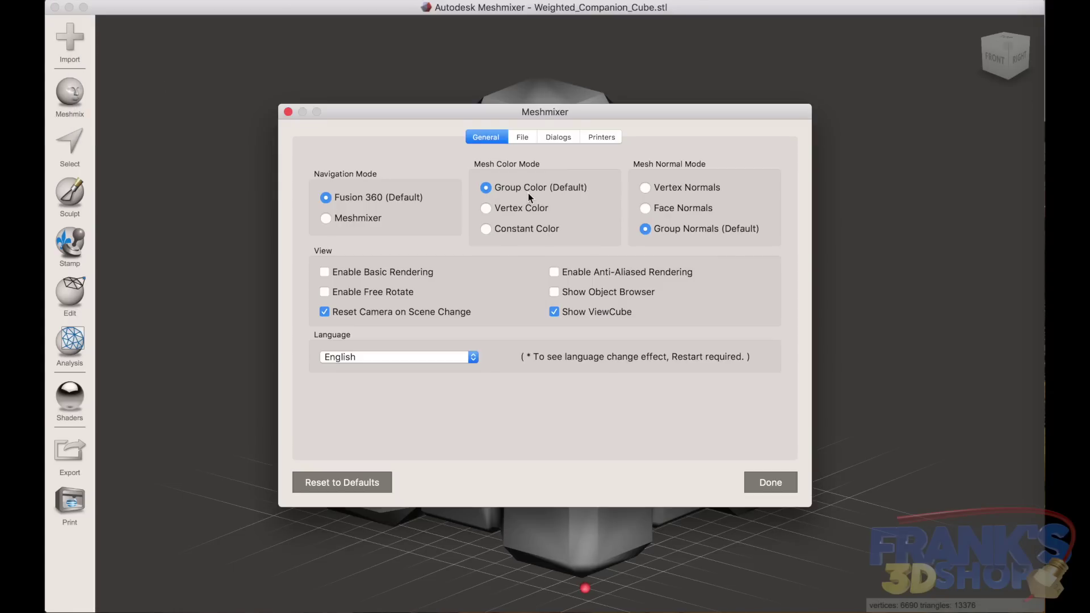
left_click(646, 209)
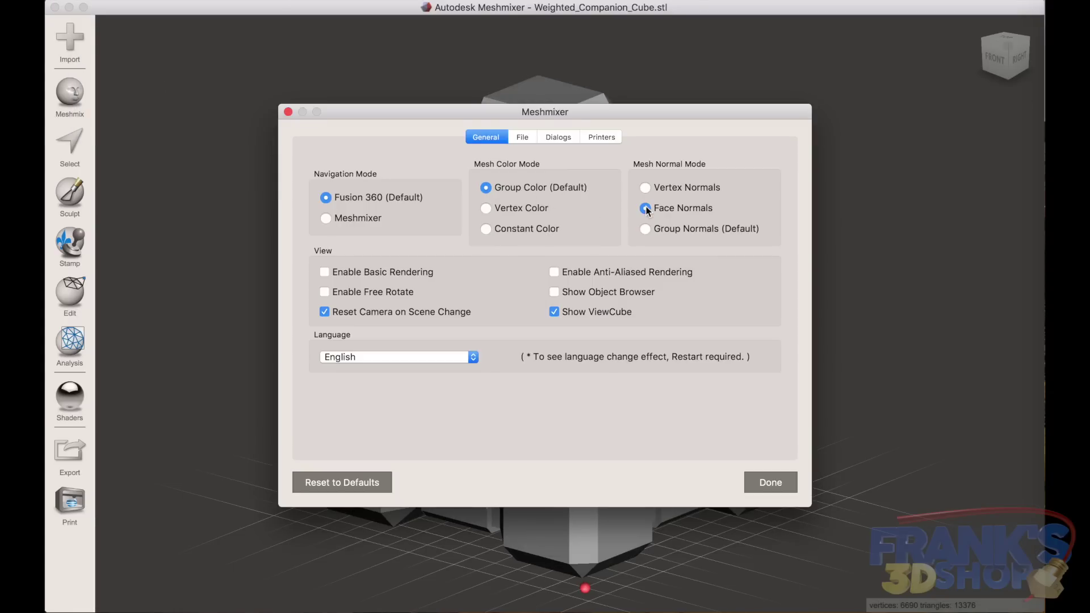
left_click(769, 481)
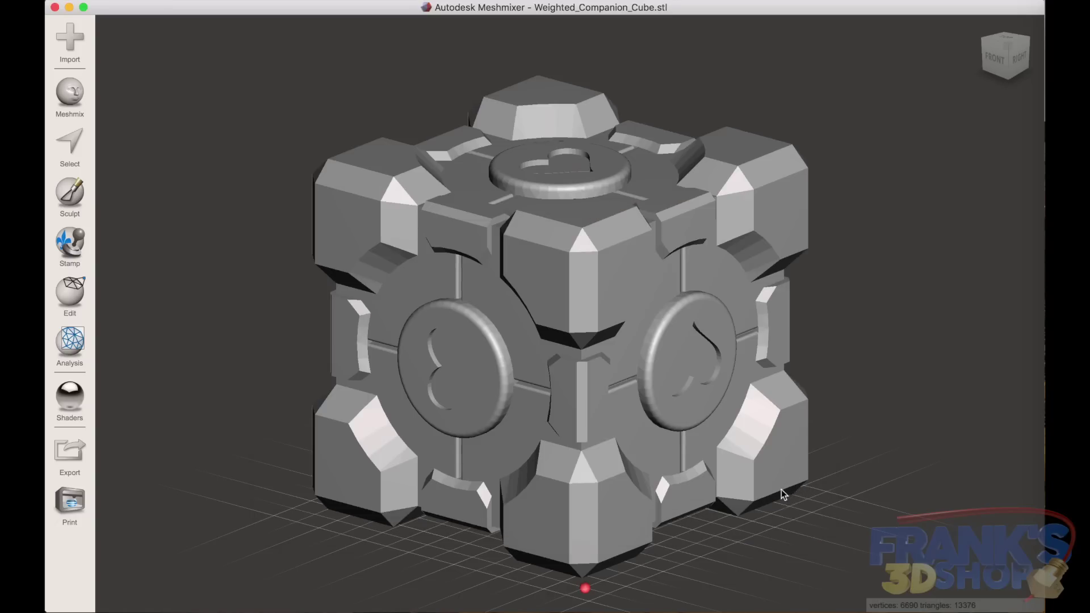
Step: Orbit, pan and zoom in on the heart disc on the cube's side
mouse_move(782, 489)
right_mouse_down()
mouse_move(728, 495)
mouse_move(786, 492)
right_mouse_up()
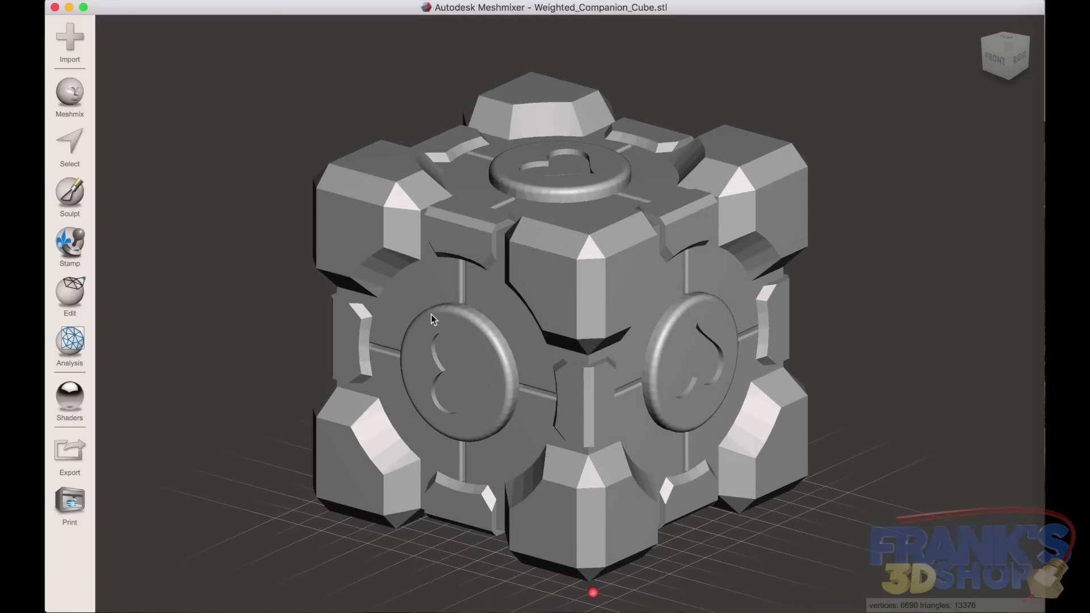
scroll(434, 310, "up", 3)
scroll(435, 312, "up", 10)
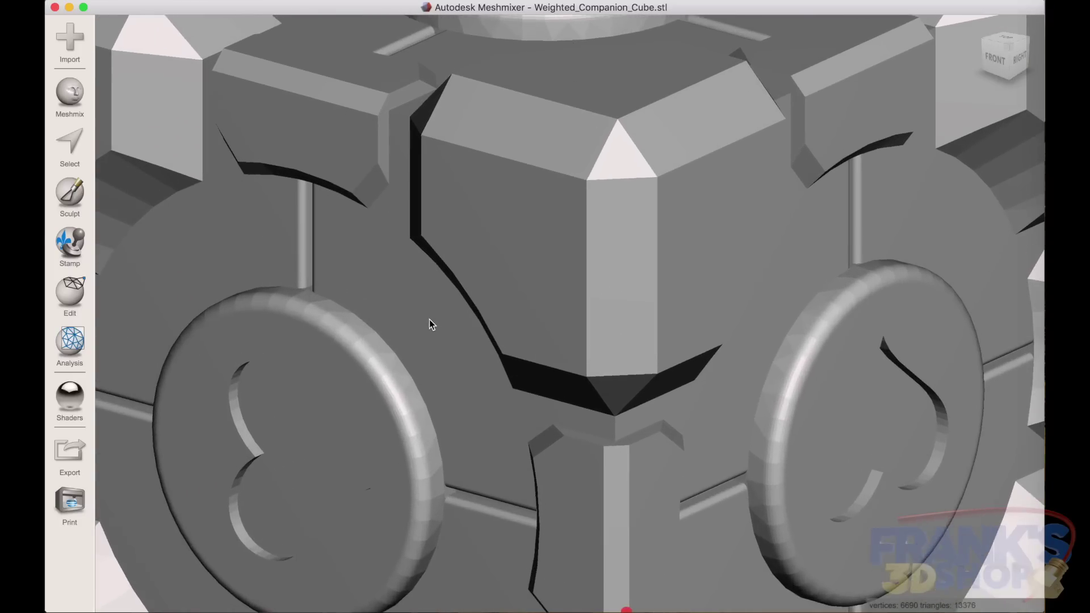
scroll(429, 319, "up", 2)
middle_click_drag(401, 316, 789, 291)
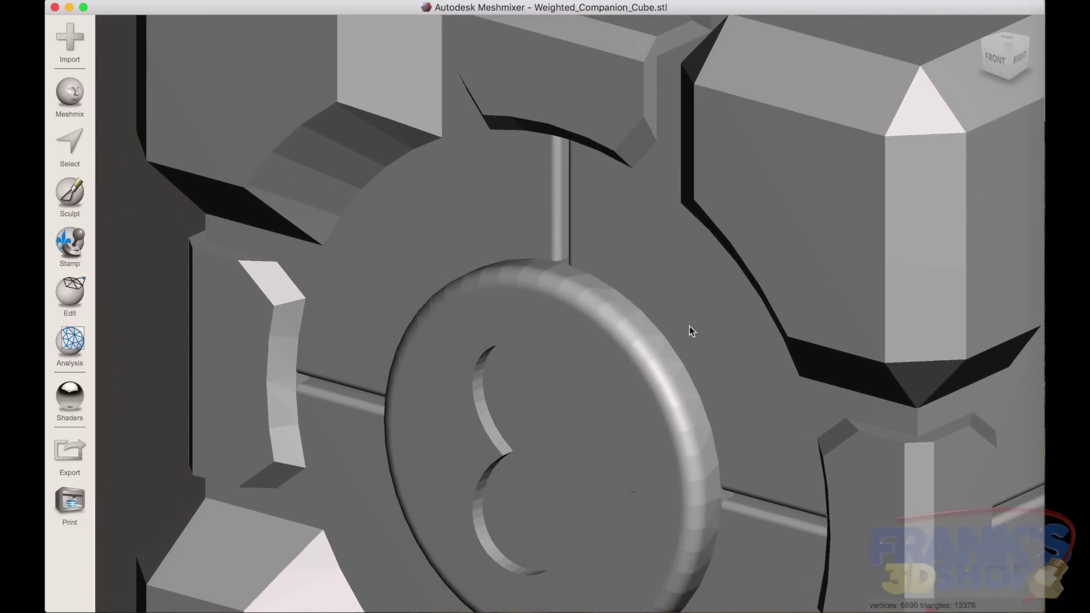
right_click_drag(694, 314, 784, 397)
scroll(791, 441, "up", 2)
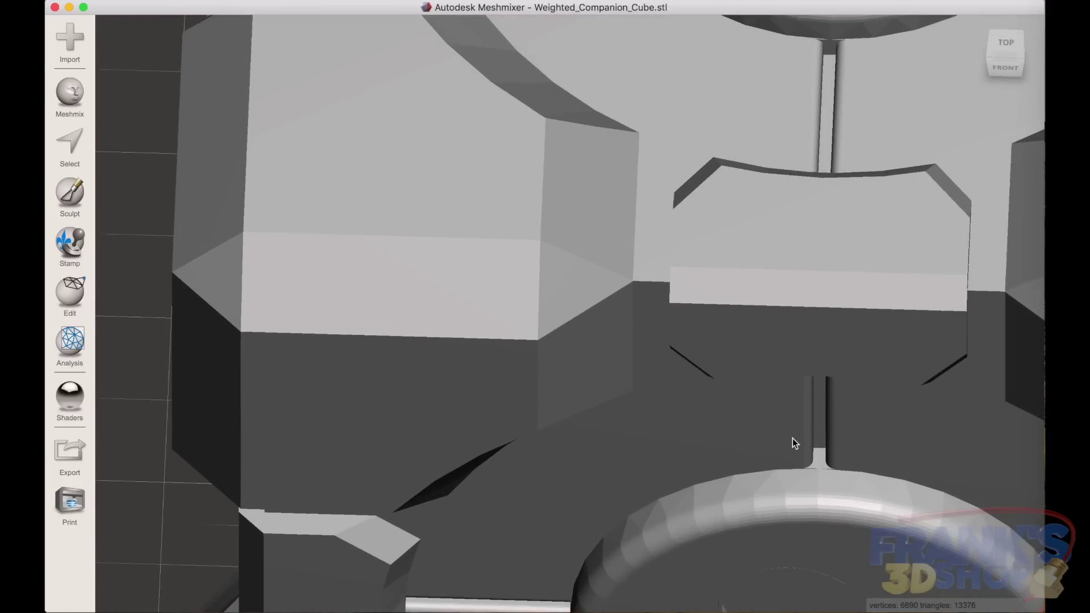
scroll(793, 439, "down", 2)
middle_click_drag(792, 439, 391, 174)
scroll(475, 270, "up", 3)
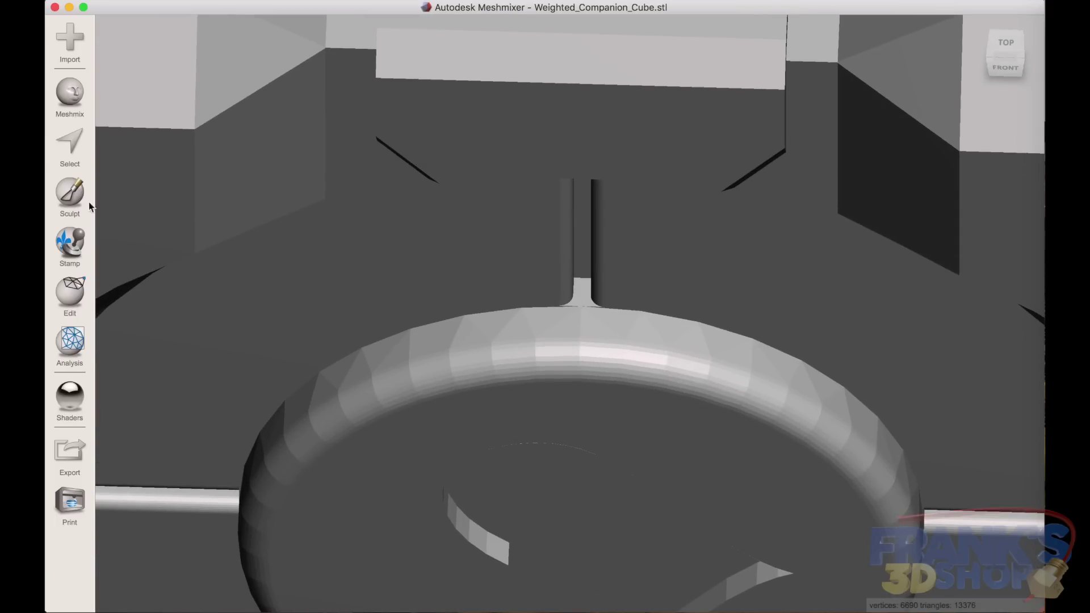
Step: With the Select tool and a Sphere Brush of about 22, paint faces along the disc's ring
left_click(69, 149)
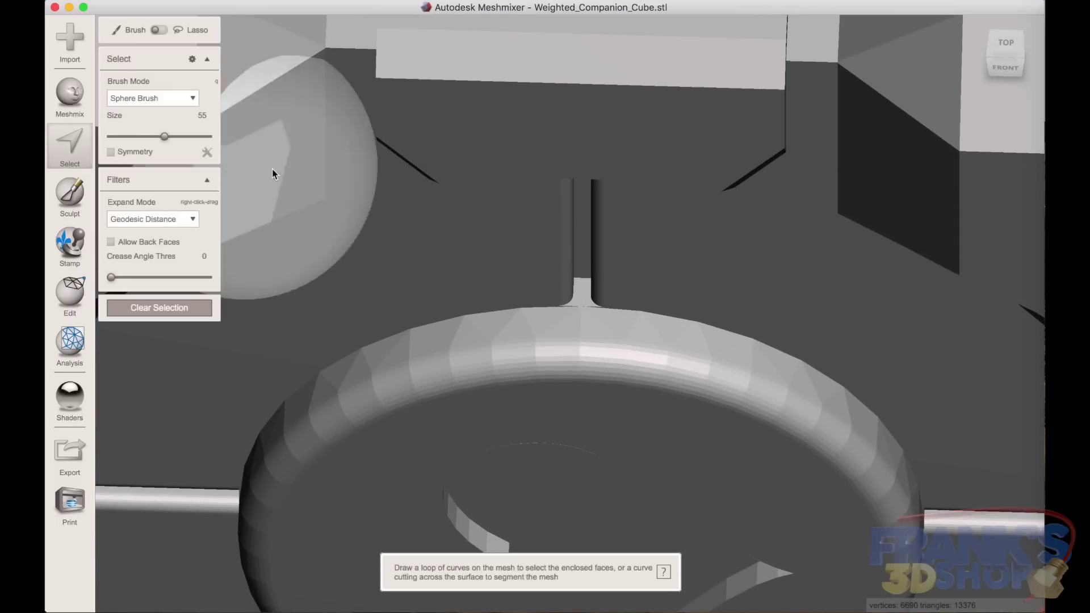
left_click_drag(164, 136, 130, 136)
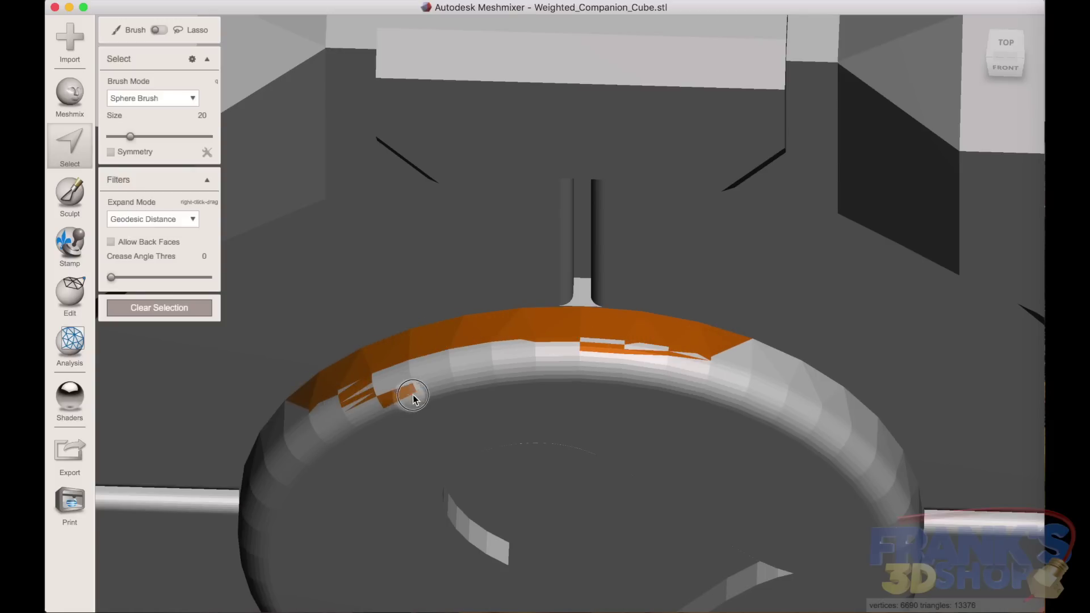
left_click_drag(367, 396, 374, 393)
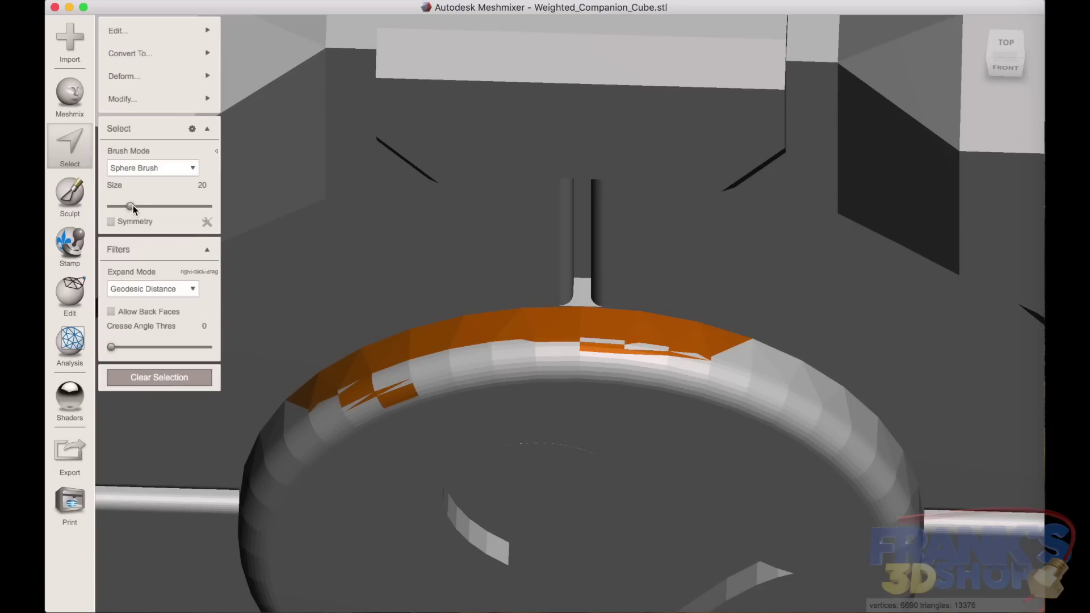
mouse_move(449, 457)
left_mouse_down()
mouse_move(435, 433)
mouse_move(464, 418)
mouse_move(669, 407)
mouse_move(736, 416)
mouse_move(819, 454)
mouse_move(869, 507)
mouse_move(841, 523)
mouse_move(742, 504)
mouse_move(716, 468)
mouse_move(545, 452)
mouse_move(412, 420)
mouse_move(324, 438)
mouse_move(288, 465)
mouse_move(331, 469)
mouse_move(363, 490)
mouse_move(411, 472)
mouse_move(542, 472)
mouse_move(608, 511)
mouse_move(614, 486)
mouse_move(488, 517)
mouse_move(731, 561)
mouse_move(723, 547)
mouse_move(636, 522)
mouse_move(633, 547)
left_mouse_up()
Step: Paint the rest of the heart disc's face into the selection, shrinking the brush
right_click_drag(632, 548, 640, 419)
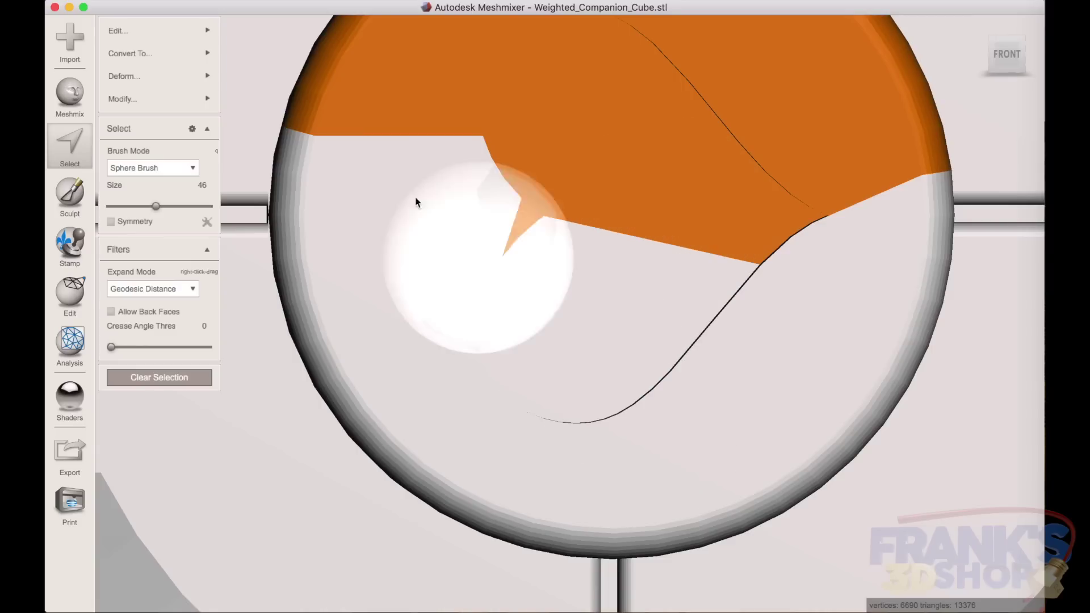
mouse_move(390, 183)
left_mouse_down()
mouse_move(362, 233)
mouse_move(462, 428)
mouse_move(641, 473)
mouse_move(778, 425)
mouse_move(845, 349)
mouse_move(568, 278)
mouse_move(720, 239)
left_mouse_up()
left_click_drag(156, 206, 129, 207)
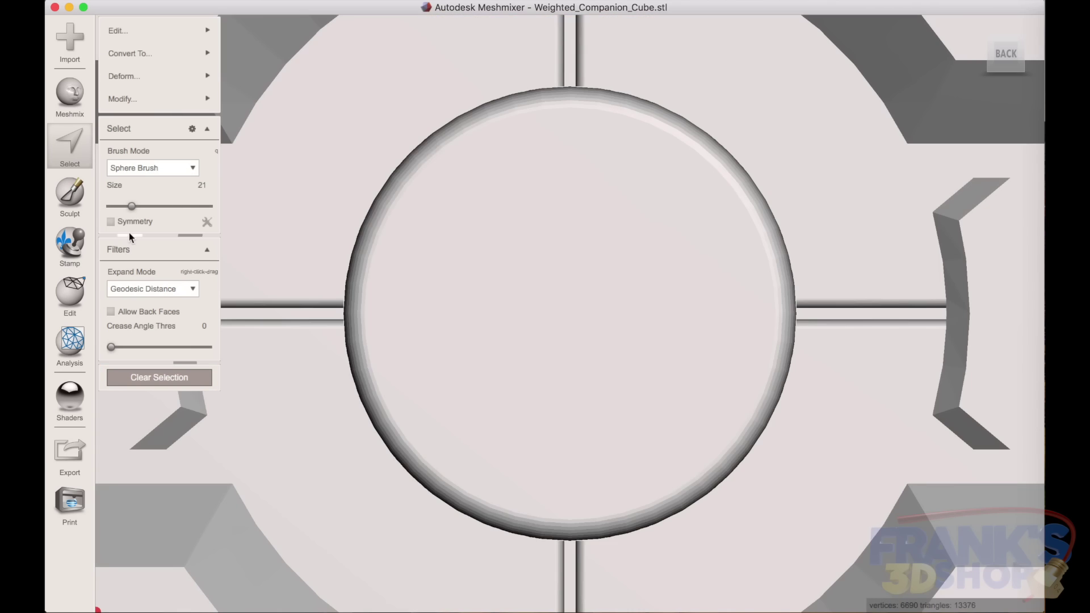
mouse_move(511, 228)
left_mouse_down()
mouse_move(730, 397)
mouse_move(700, 326)
mouse_move(501, 364)
left_mouse_up()
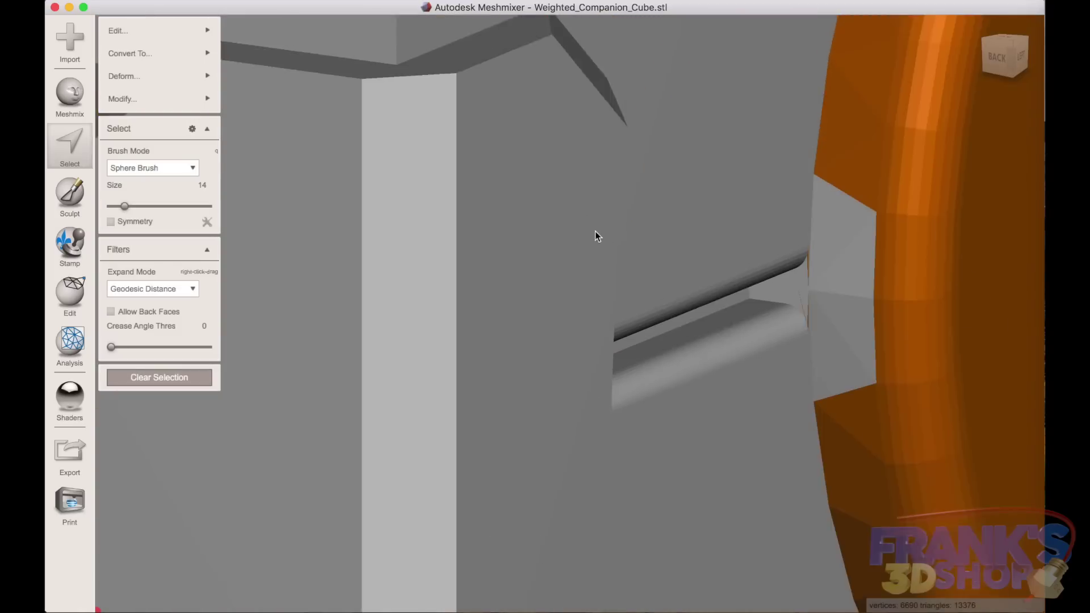
Step: Paint the slot wall and top faces beside the disc into the selection
middle_click_drag(595, 231, 579, 229)
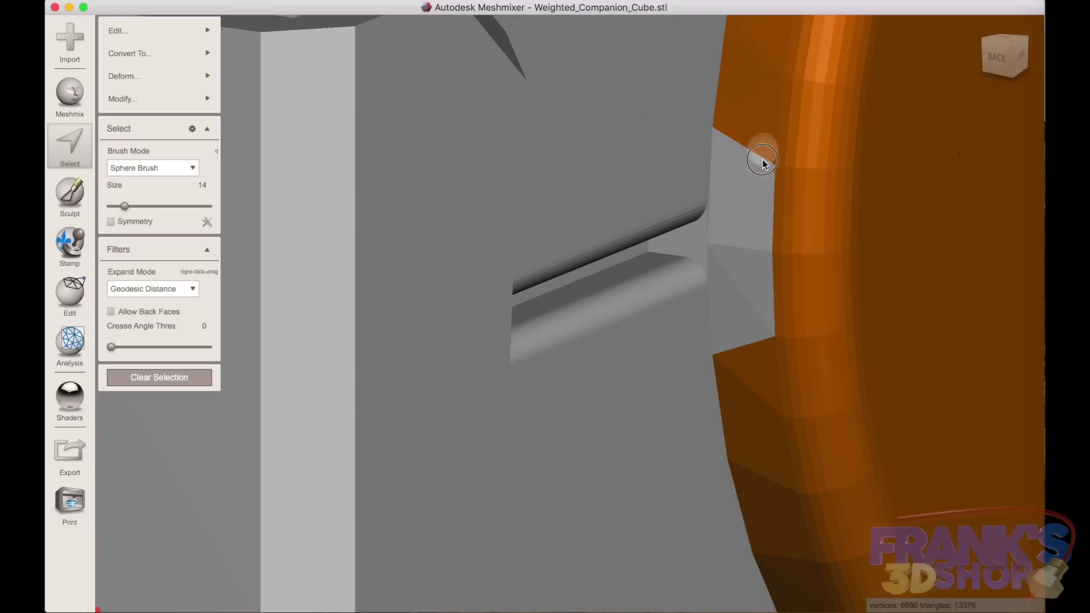
left_click_drag(763, 182, 763, 320)
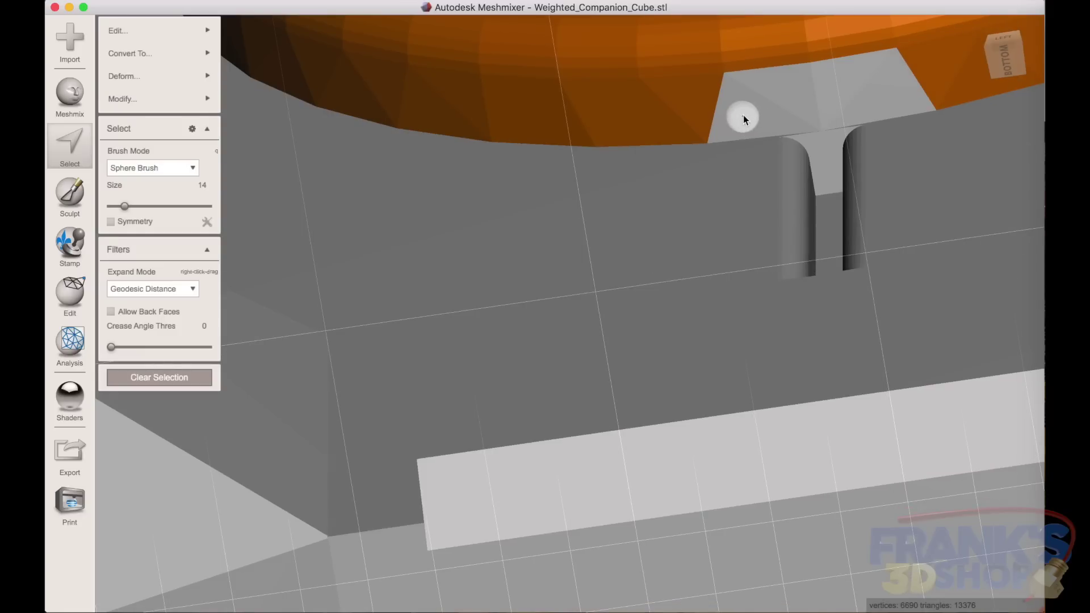
left_click_drag(728, 120, 898, 81)
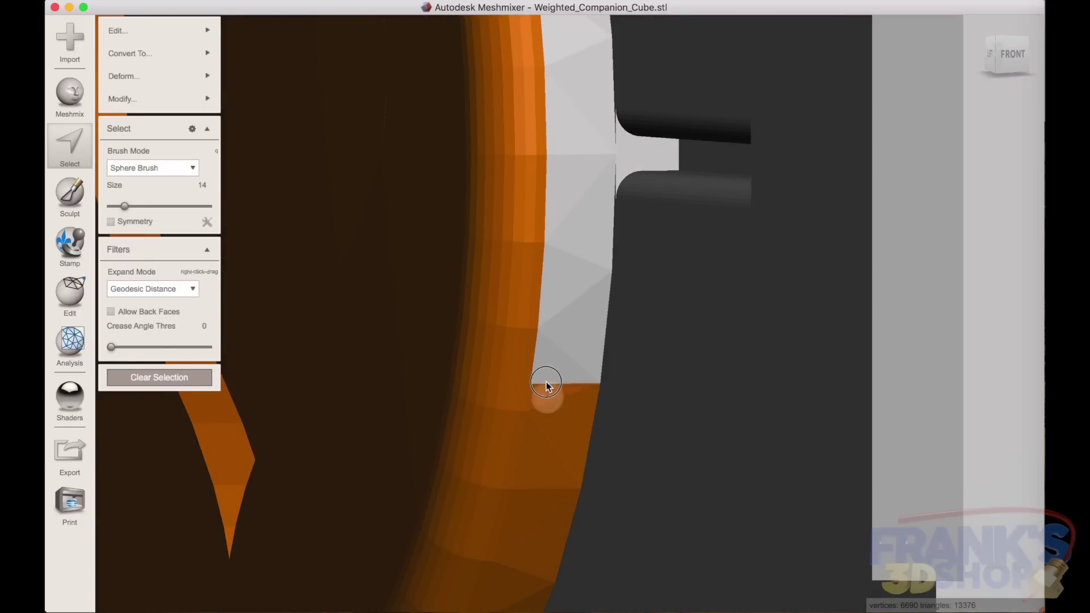
left_click_drag(546, 378, 552, 121)
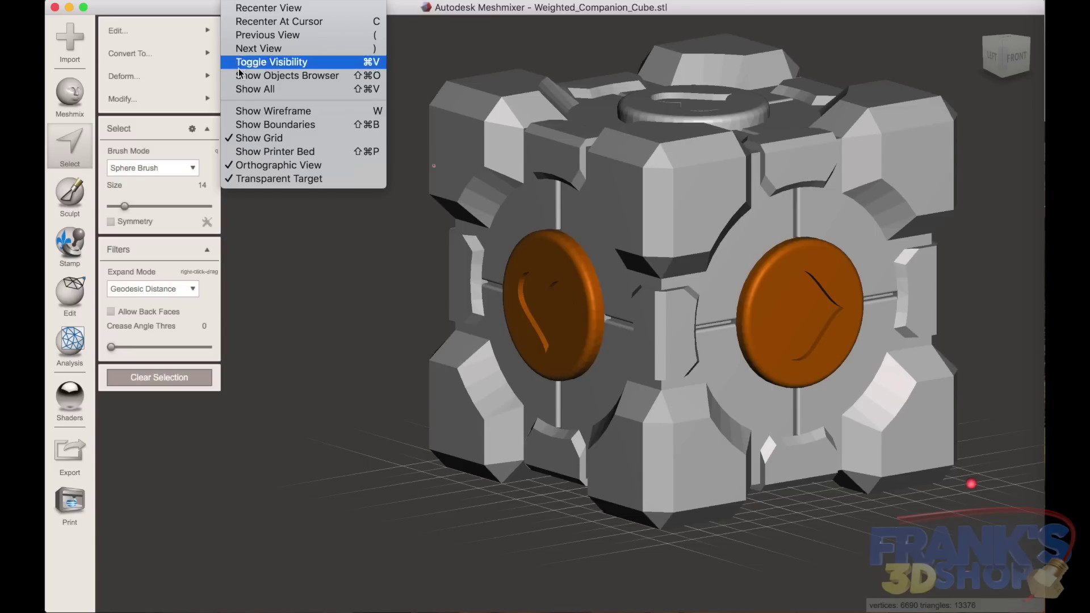
Step: Show the wireframe and Erase & Fill the selected discs with the Flat Remeshed type
left_click(253, 111)
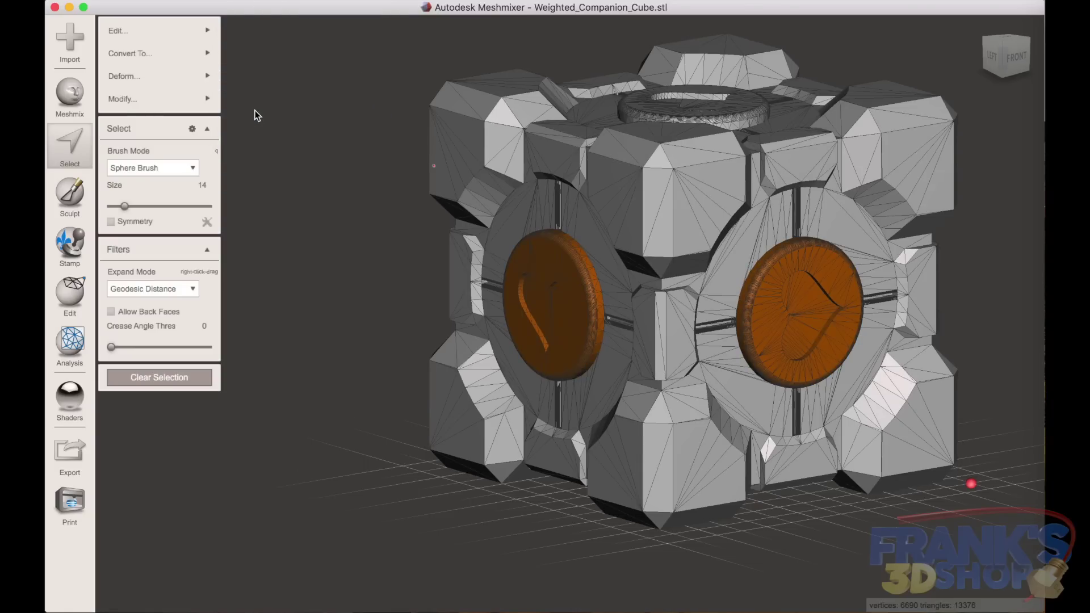
left_click(217, 76)
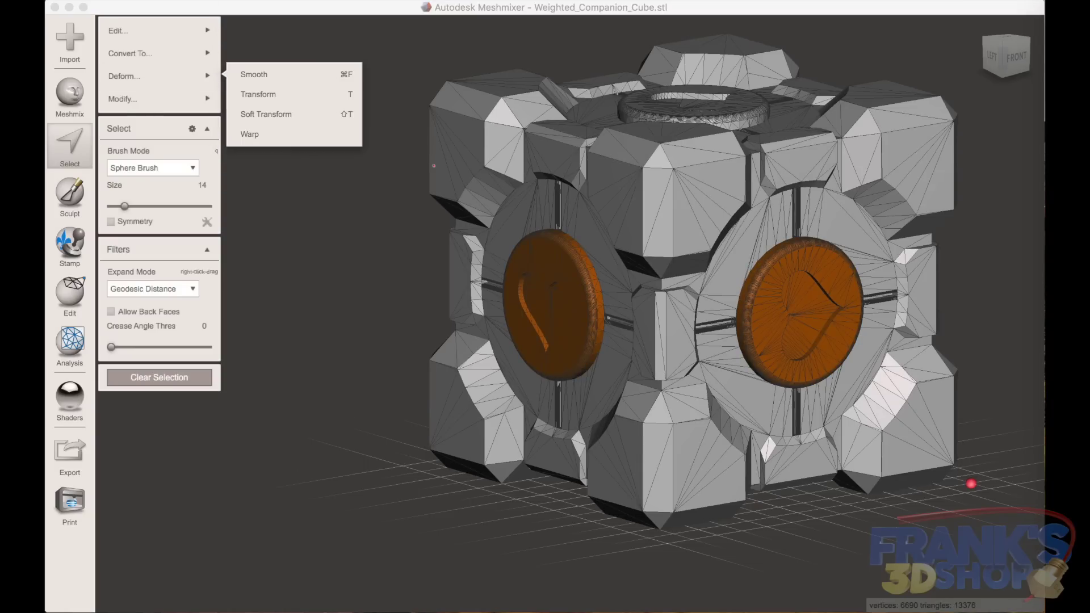
left_click(146, 32)
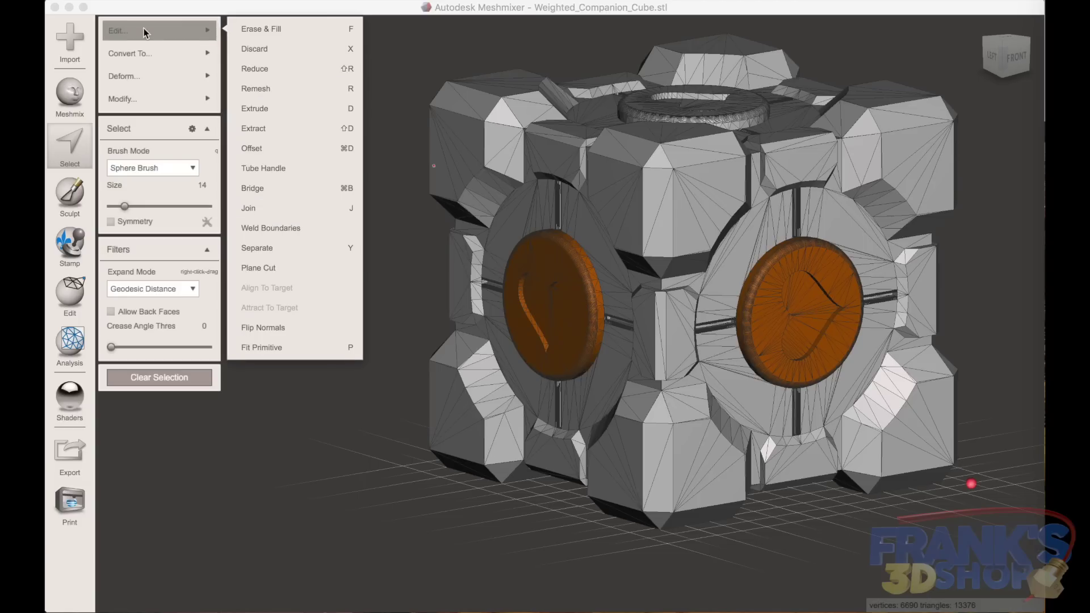
left_click(284, 29)
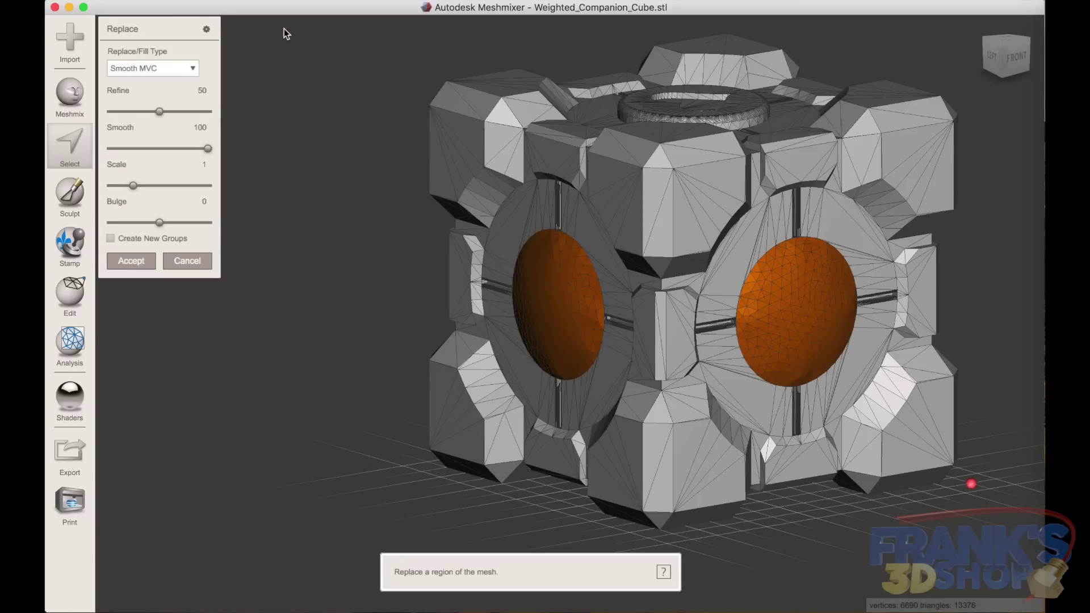
left_click(192, 69)
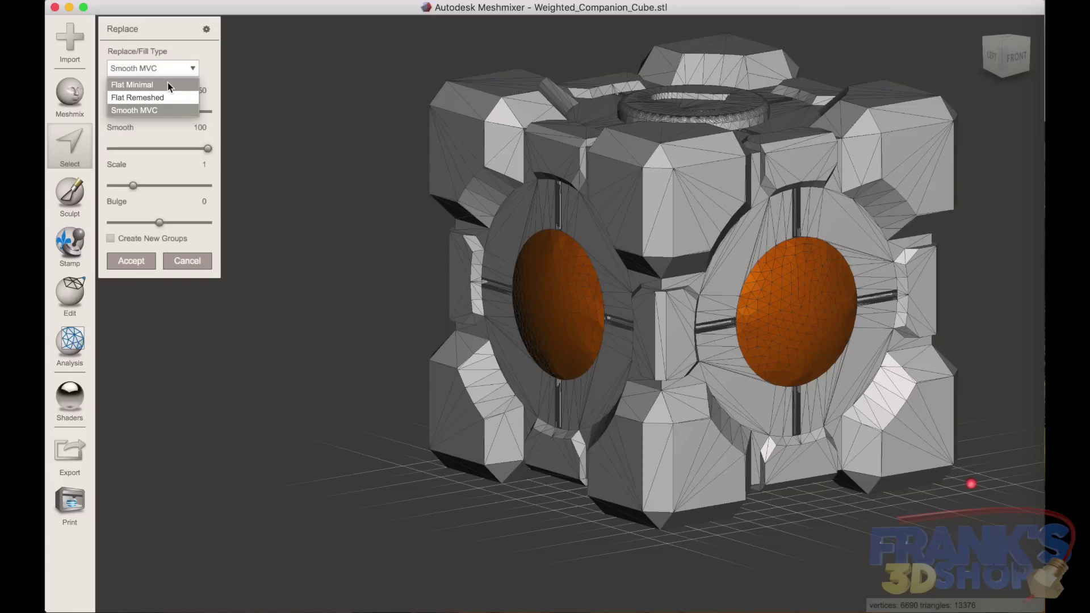
left_click(162, 94)
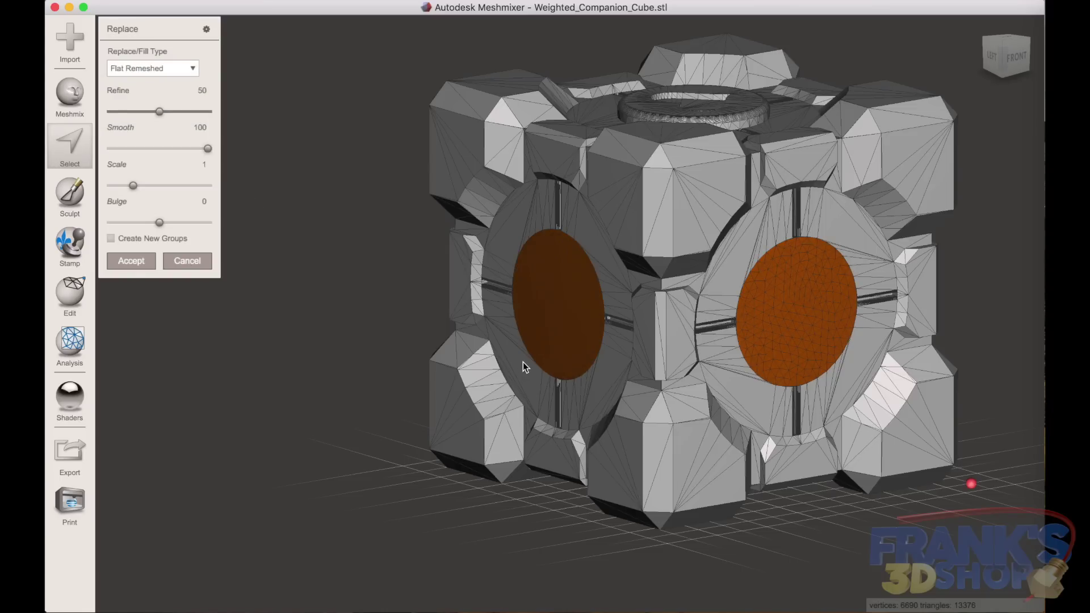
Step: Check the filled circles from the left, back, right and front views, then accept
scroll(502, 331, "up", 10)
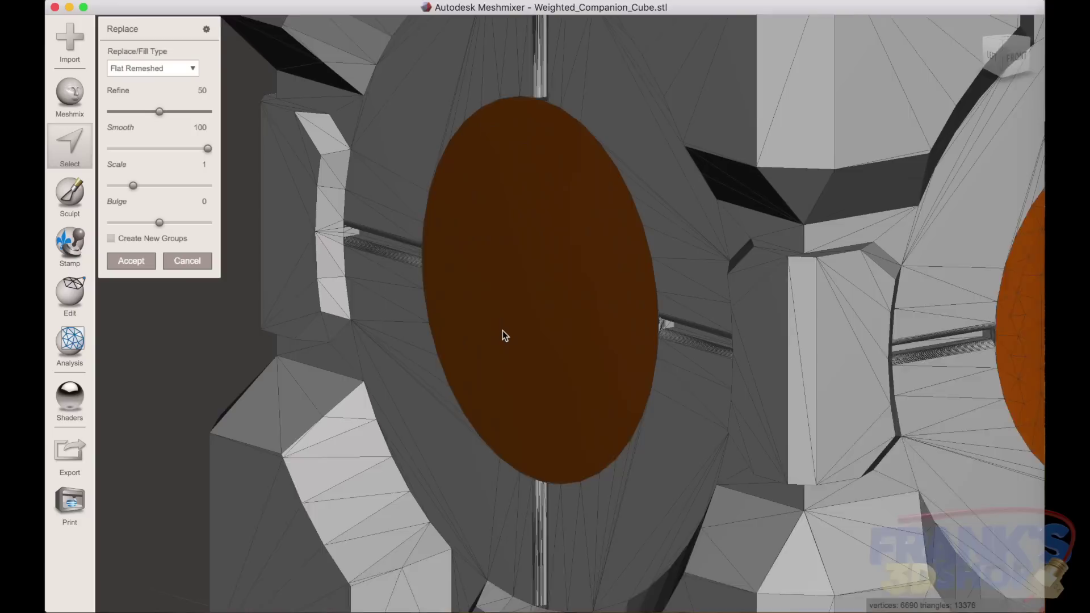
right_click_drag(489, 316, 636, 306)
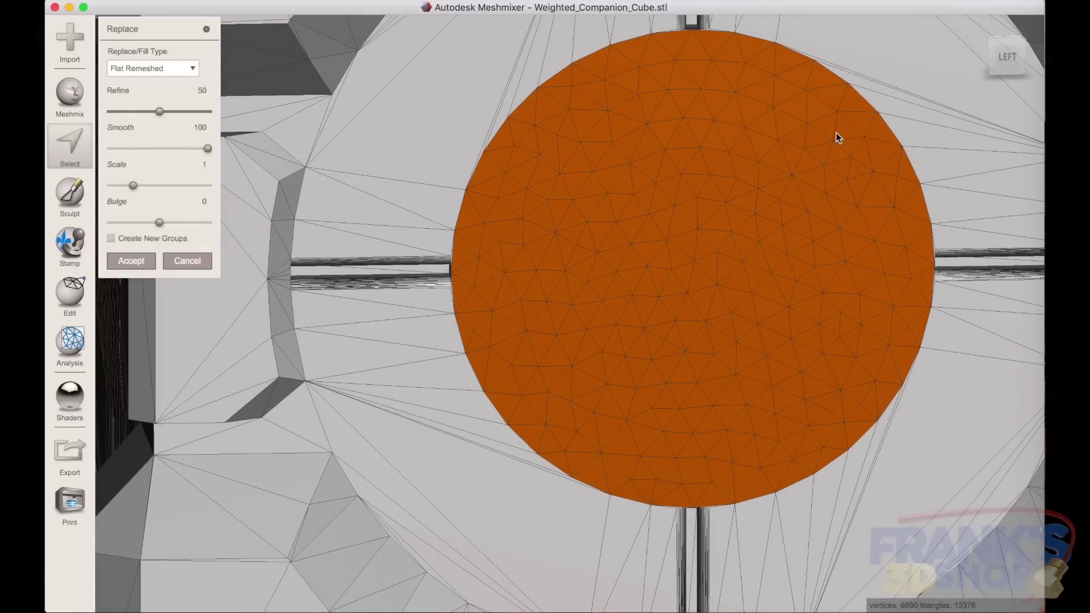
left_click(1012, 62)
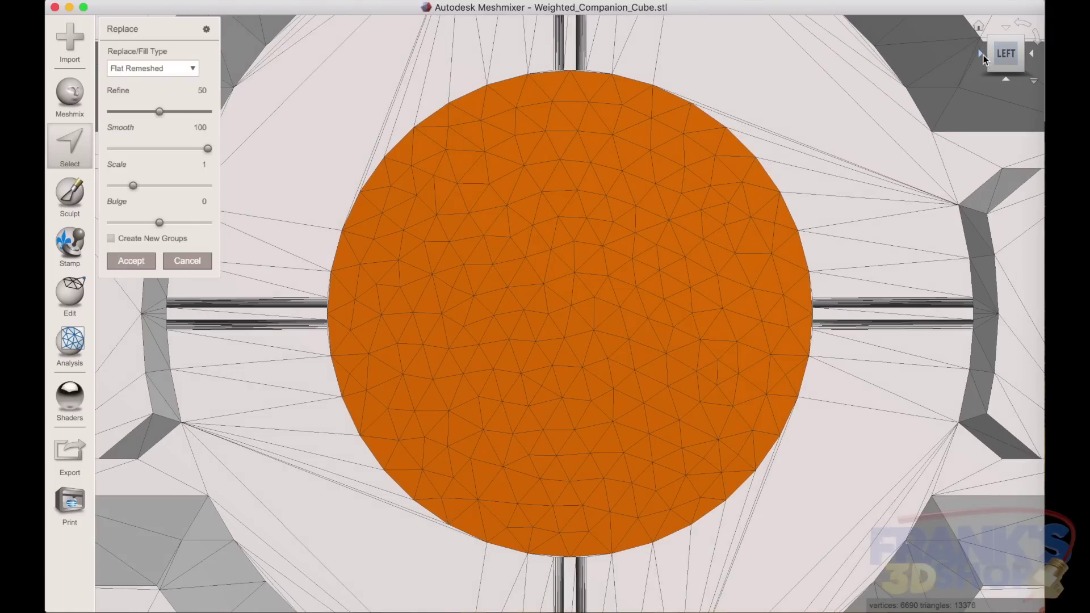
left_click(981, 54)
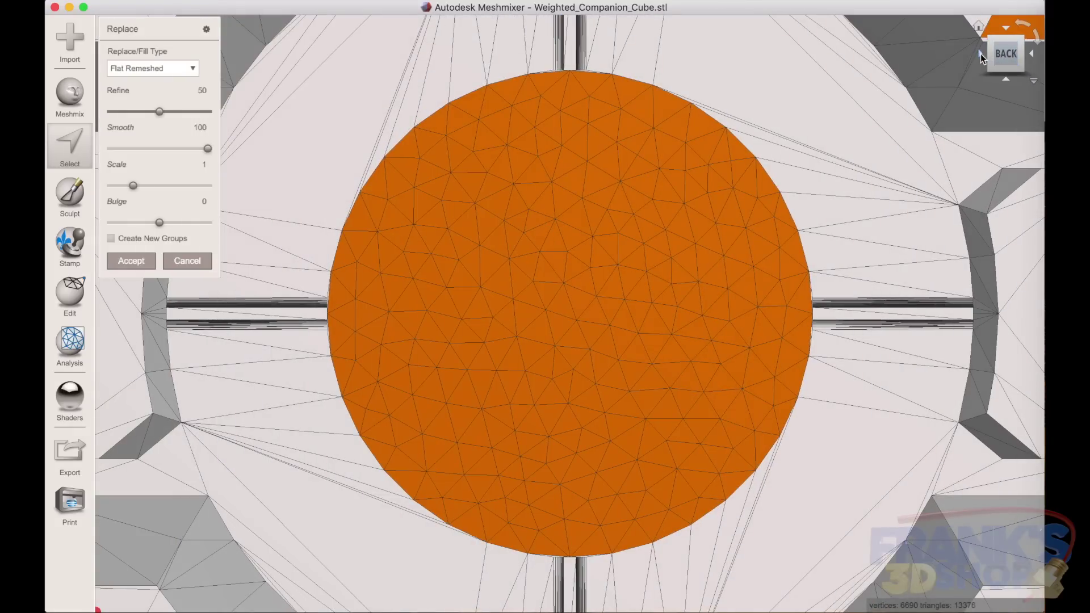
left_click(980, 53)
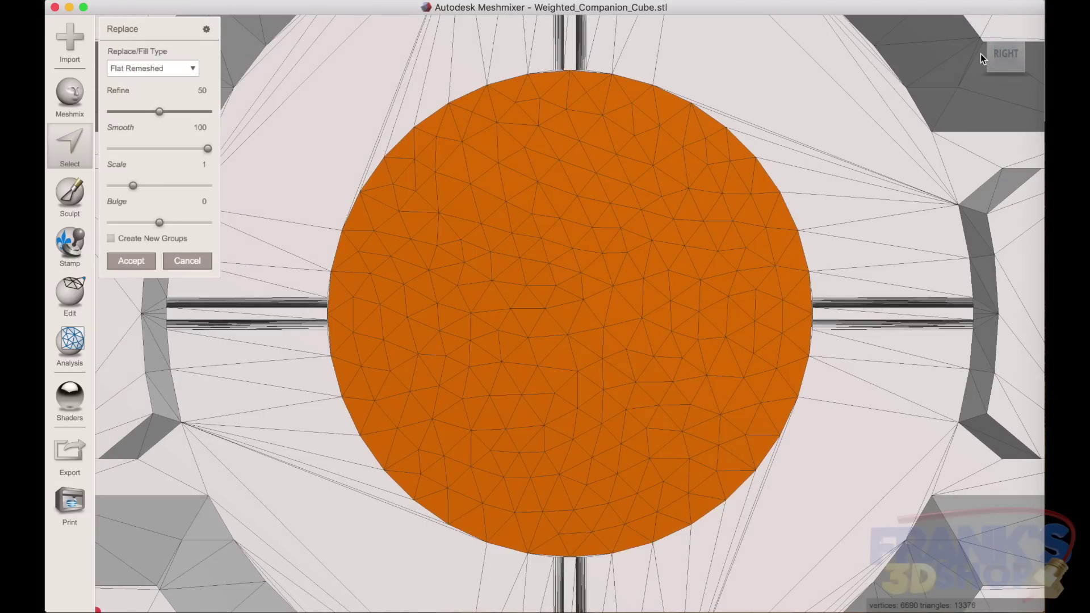
left_click(983, 54)
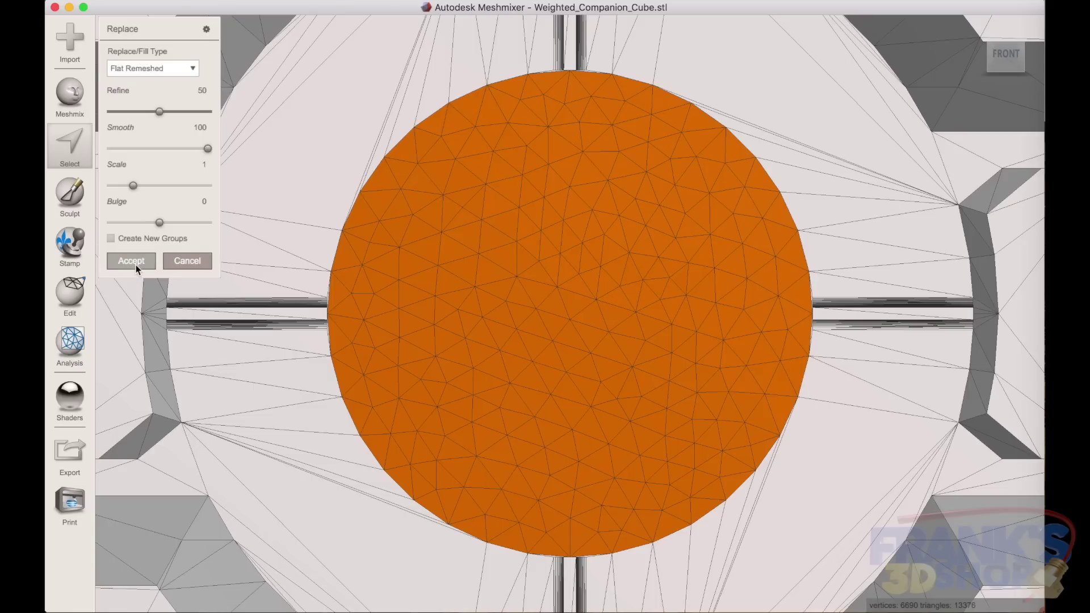
left_click(131, 261)
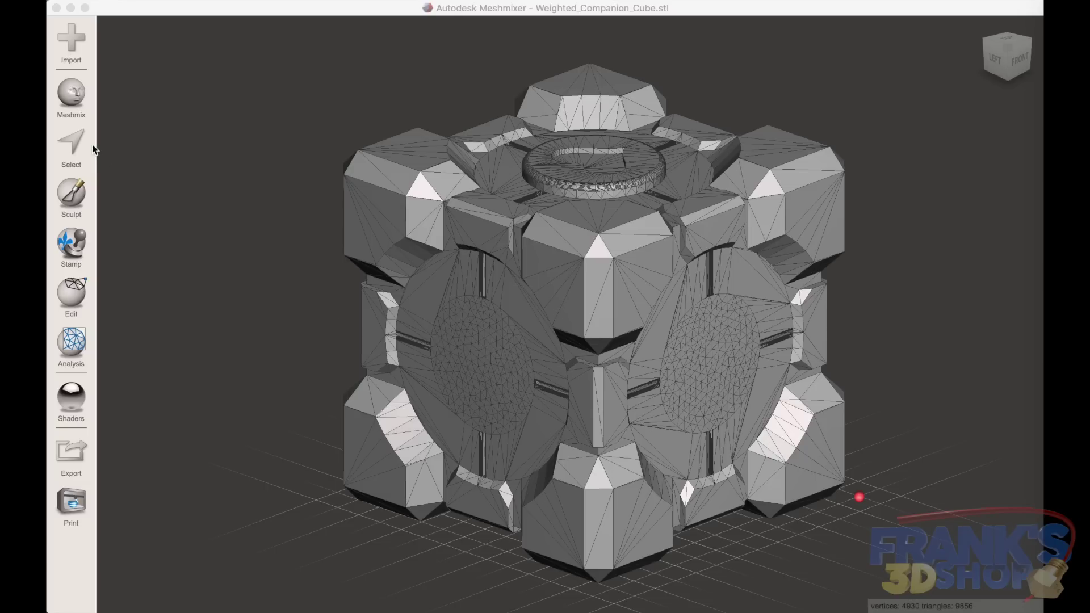
Step: Plane Cut the cube through its middle from a side view, discarding the lower half
left_click(66, 290)
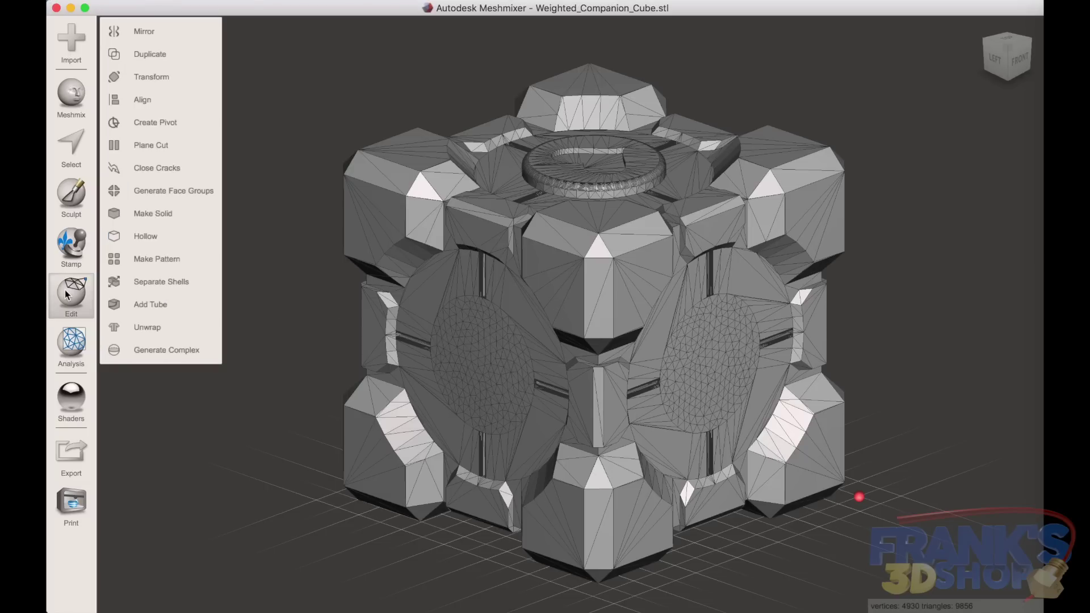
left_click(140, 147)
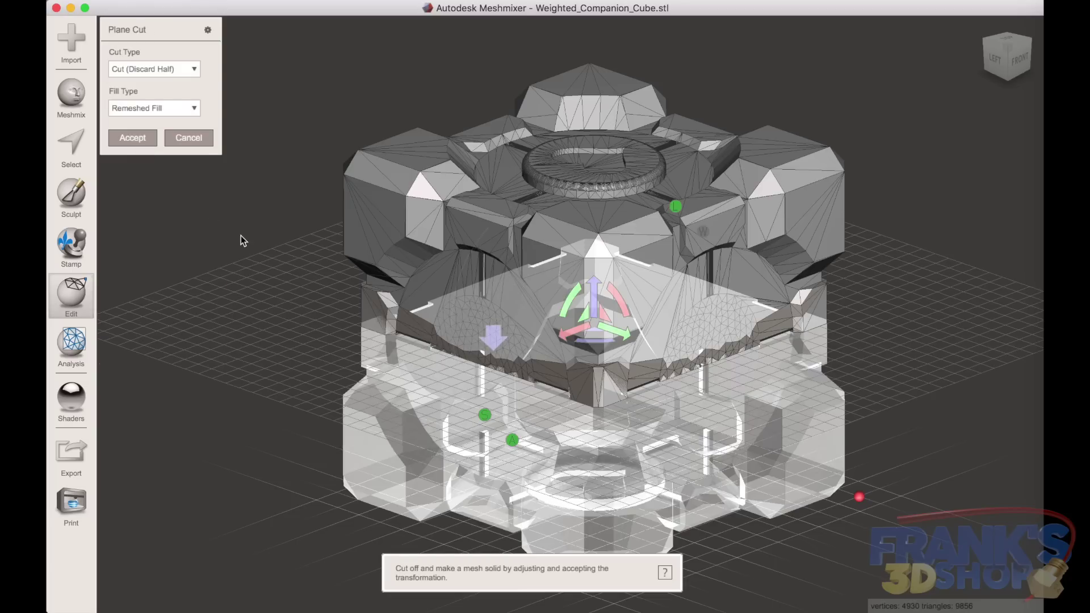
right_click_drag(280, 364, 387, 306)
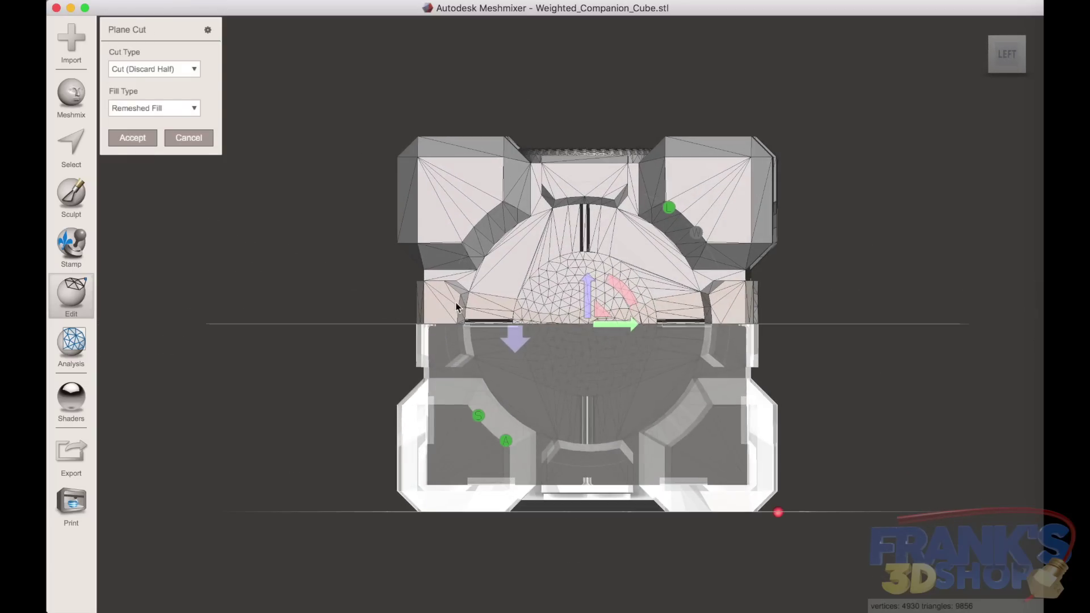
scroll(472, 311, "up", 3)
scroll(471, 311, "up", 5)
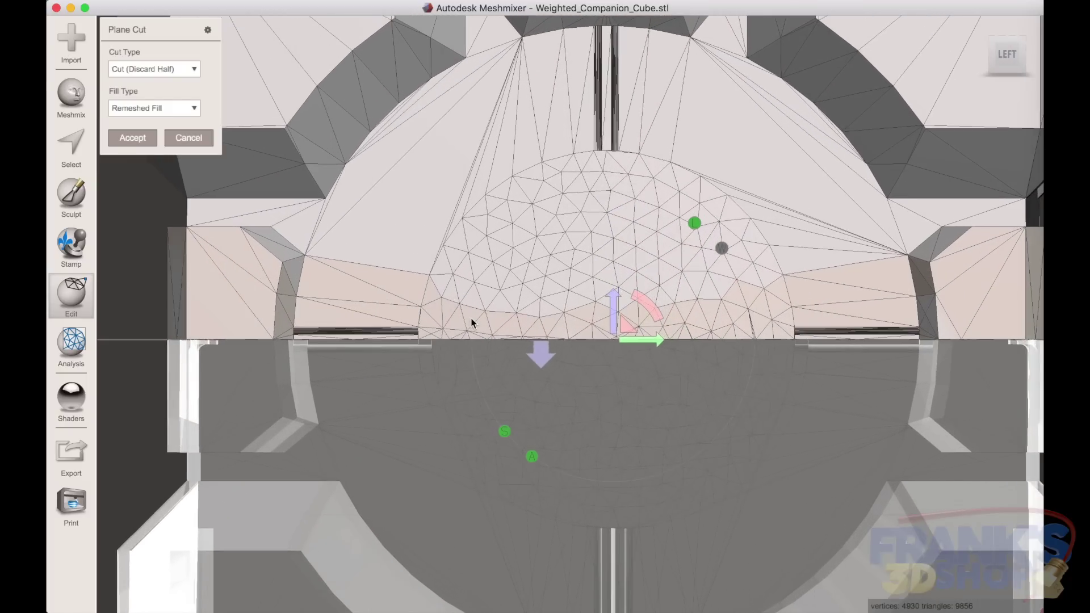
right_click_drag(472, 322, 686, 223)
scroll(783, 235, "down", 8)
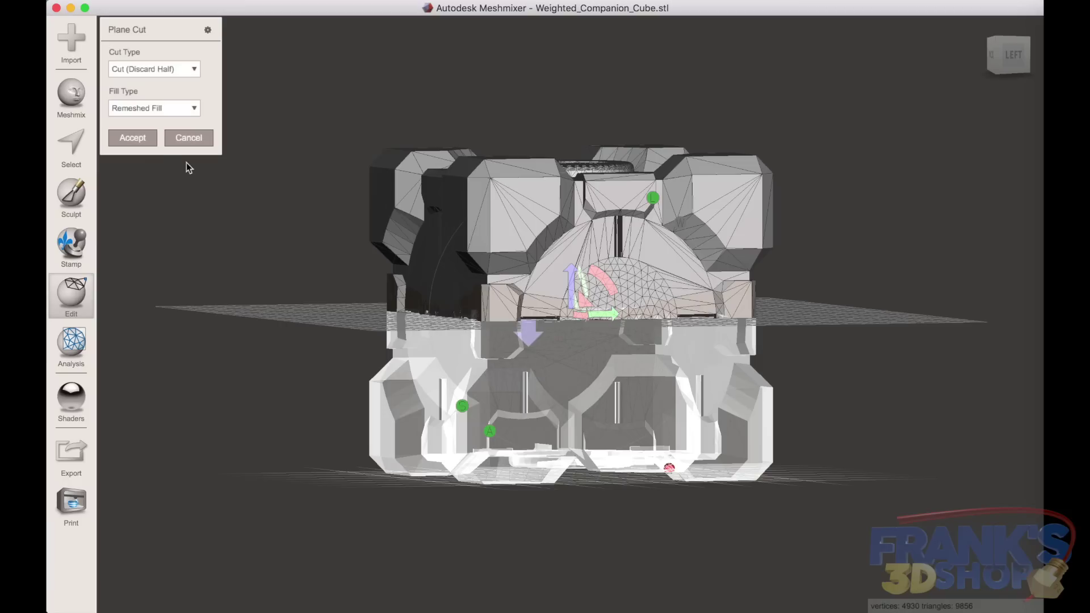
left_click(136, 139)
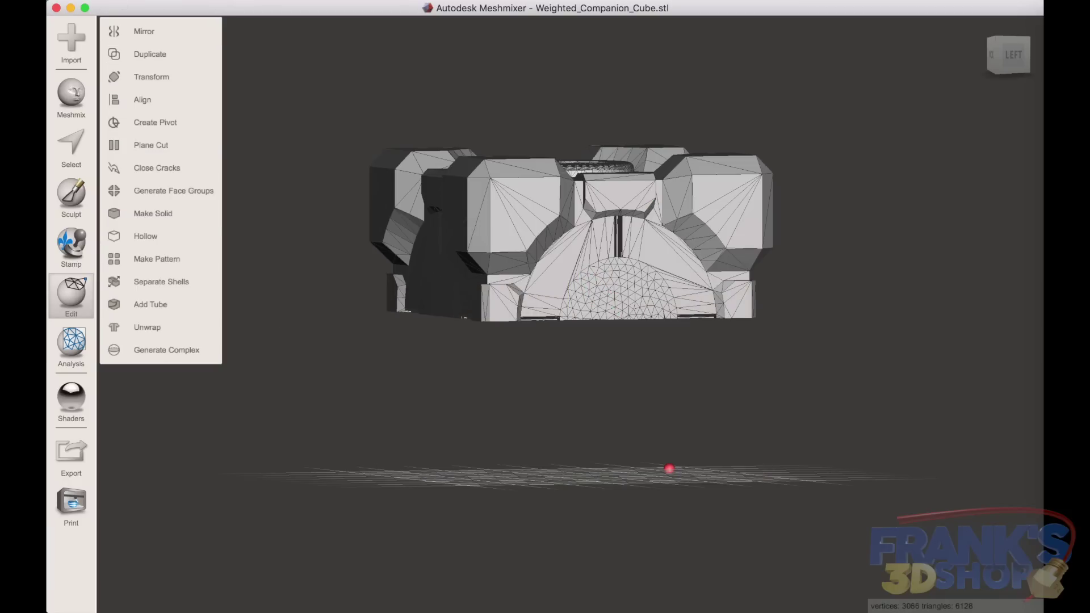
Step: Export the top half as Weighted_Companion_Cube_Top in STL Binary format
left_click(158, 0)
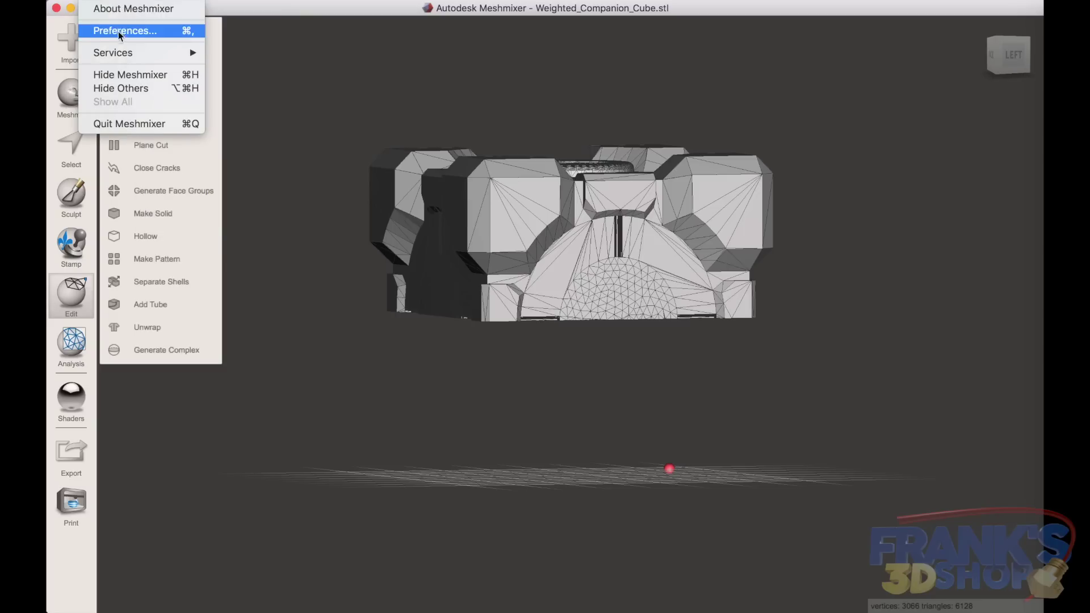
mouse_move(158, 0)
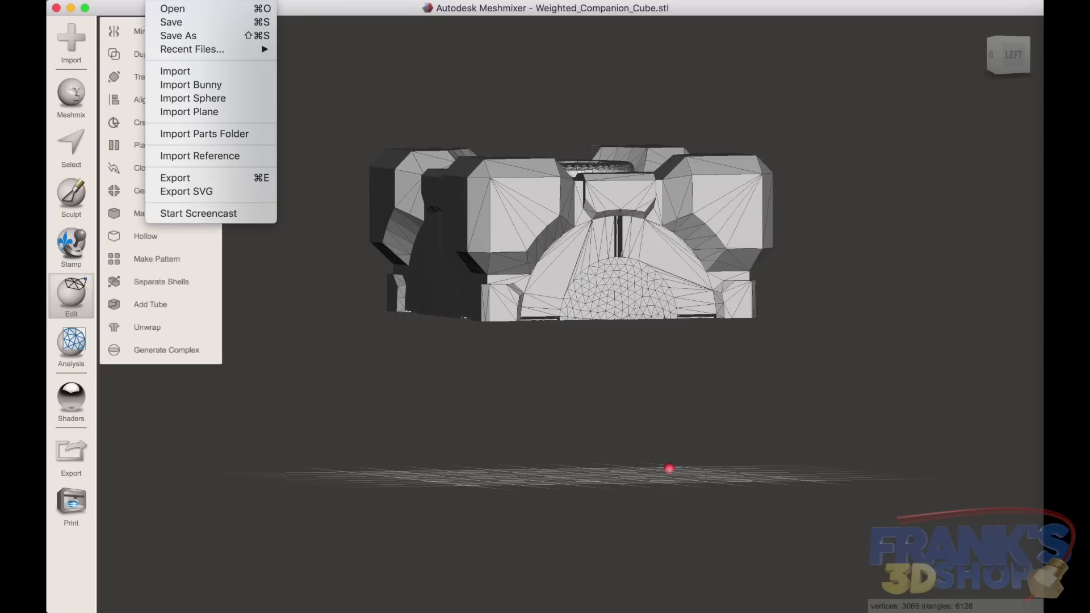
left_click(189, 179)
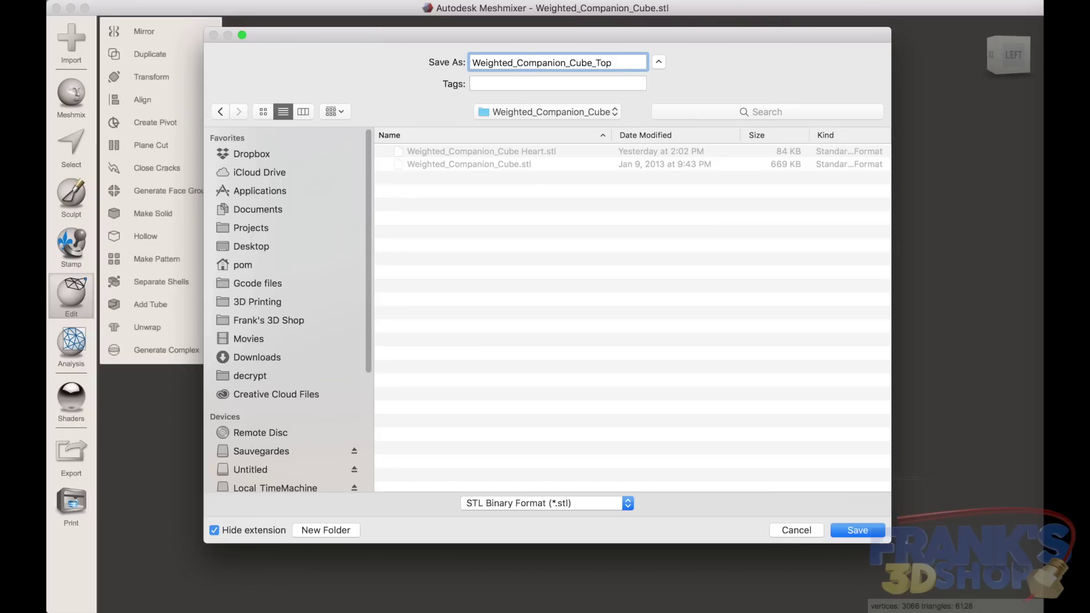
key("Return")
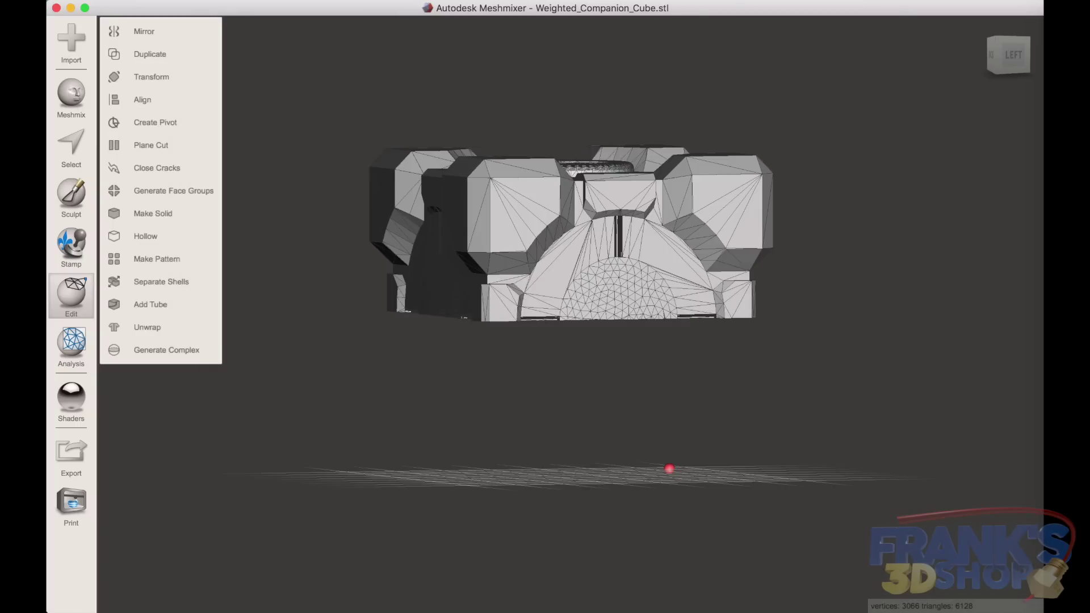
Step: Plane-cut keeping the opposite half, and export it under the _Top file name with Top replaced
left_click(151, 145)
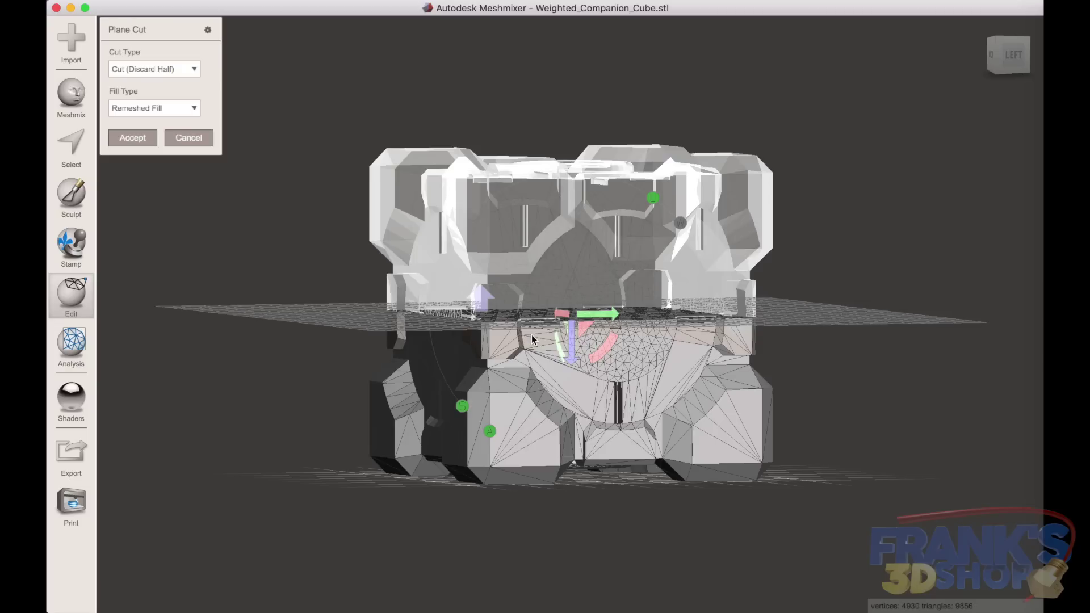
left_click(141, 141)
left_click(159, 0)
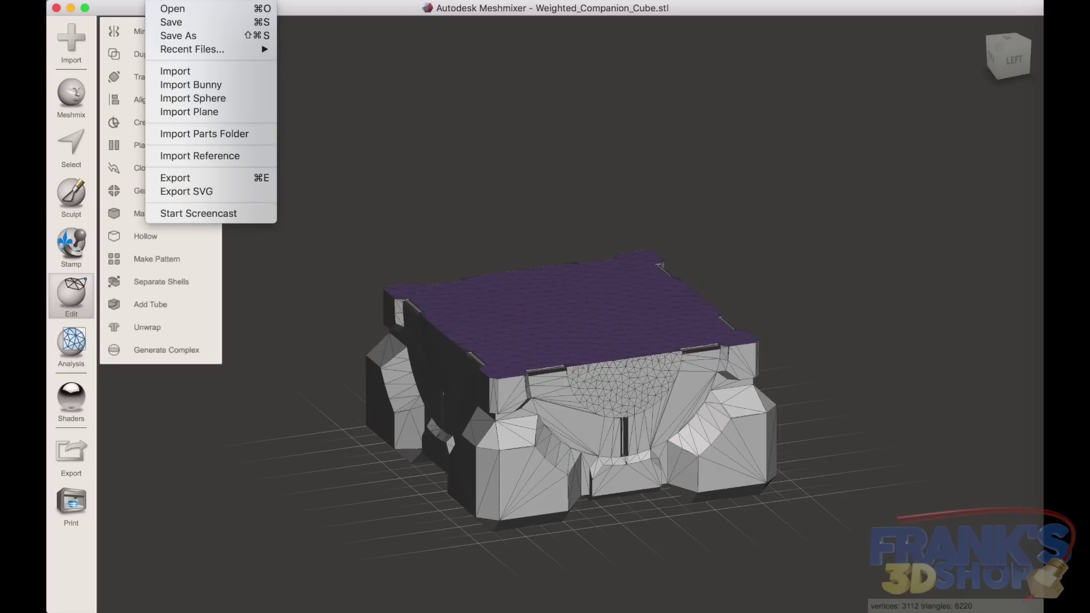
left_click(187, 179)
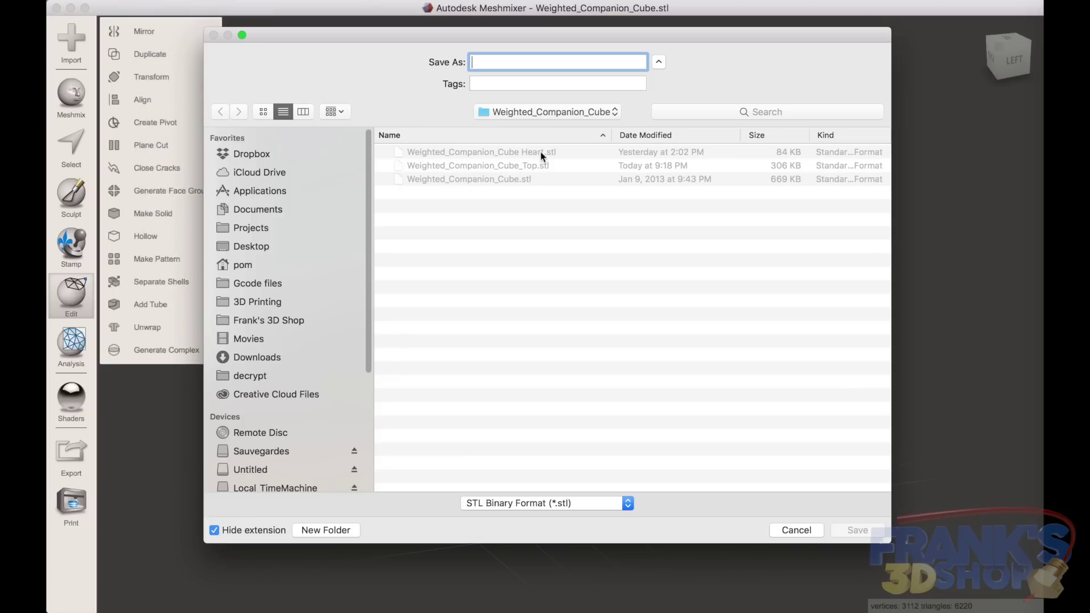
left_click(534, 166)
double_click(602, 60)
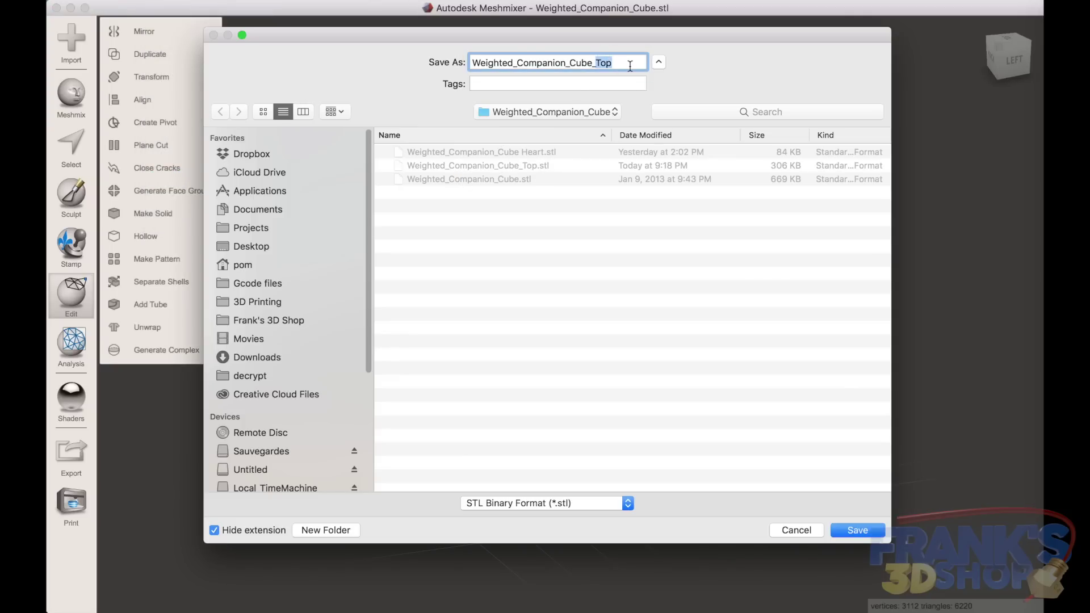
key("Return")
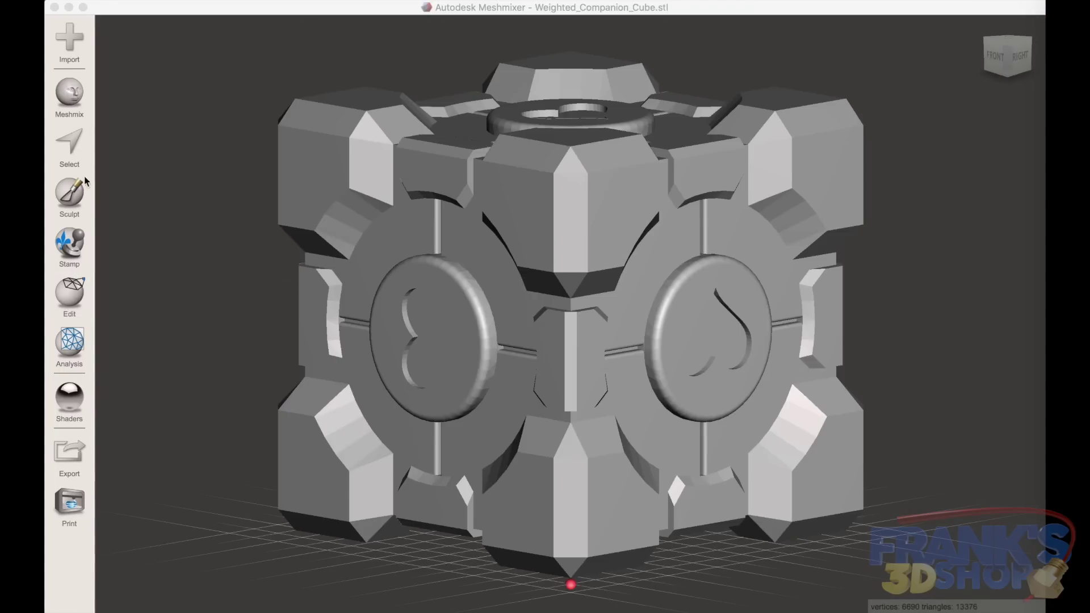
Step: Paint the whole front heart emblem into the selection with a size 55 brush
left_click(70, 145)
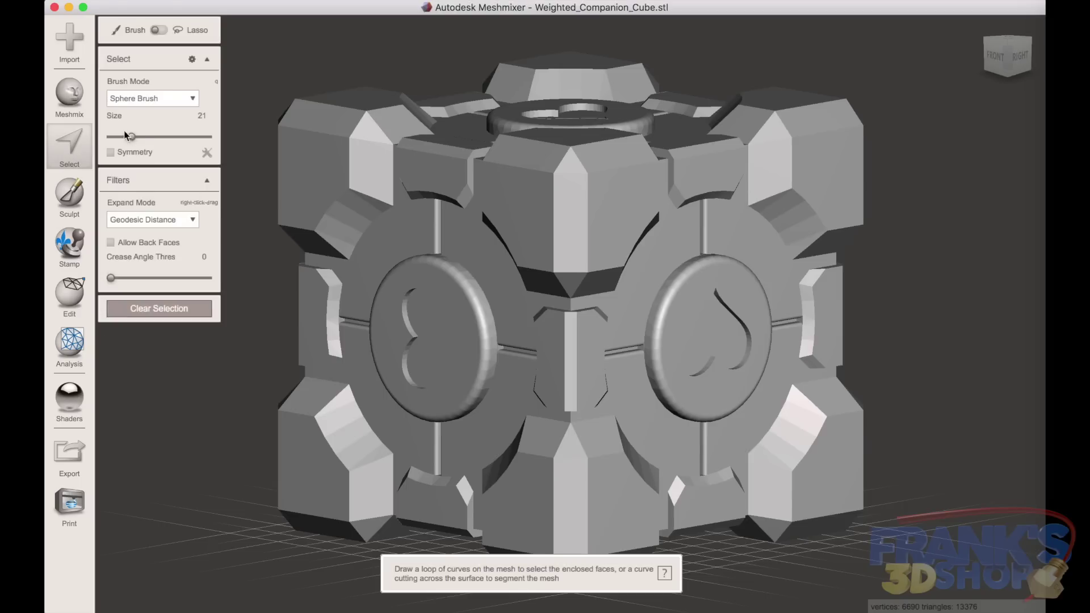
left_click_drag(131, 136, 164, 136)
mouse_move(412, 302)
left_mouse_down()
mouse_move(420, 364)
mouse_move(453, 347)
left_mouse_up()
key("f")
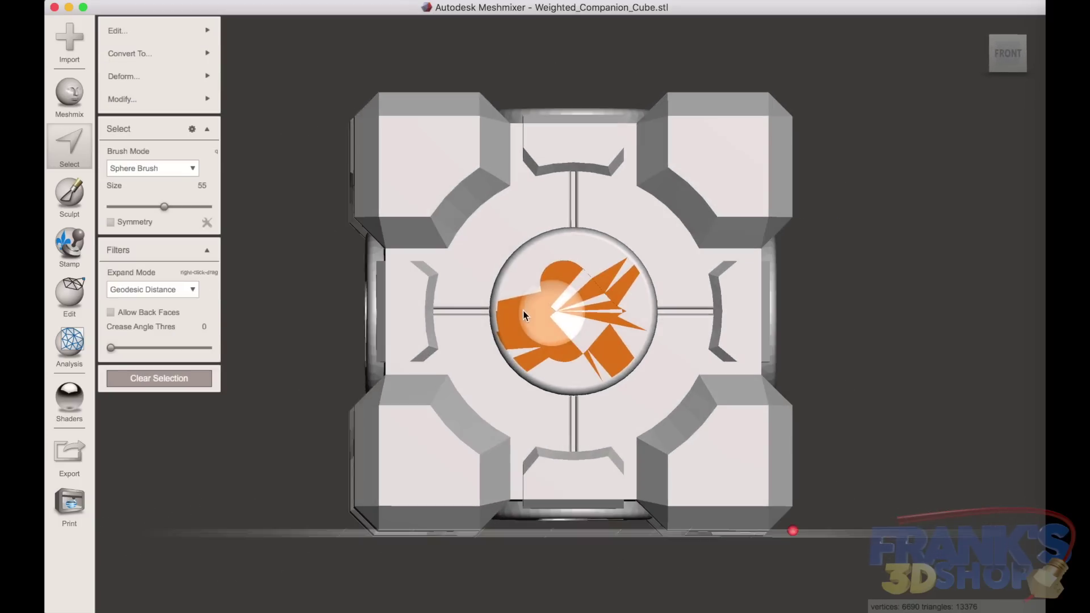
mouse_move(563, 272)
left_mouse_down()
mouse_move(559, 255)
mouse_move(521, 304)
mouse_move(547, 363)
mouse_move(606, 365)
mouse_move(640, 329)
mouse_move(614, 269)
mouse_move(560, 254)
mouse_move(500, 299)
mouse_move(562, 324)
mouse_move(555, 302)
mouse_move(597, 299)
mouse_move(555, 317)
left_mouse_up()
mouse_move(555, 316)
right_mouse_down()
mouse_move(725, 334)
mouse_move(585, 331)
mouse_move(600, 342)
mouse_move(230, 175)
mouse_move(123, 192)
right_mouse_up()
scroll(652, 327, "up", 10)
scroll(638, 328, "up", 6)
Step: With a size 18 brush, deselect the connector necks at the disc rim and inspect it
left_click(128, 207)
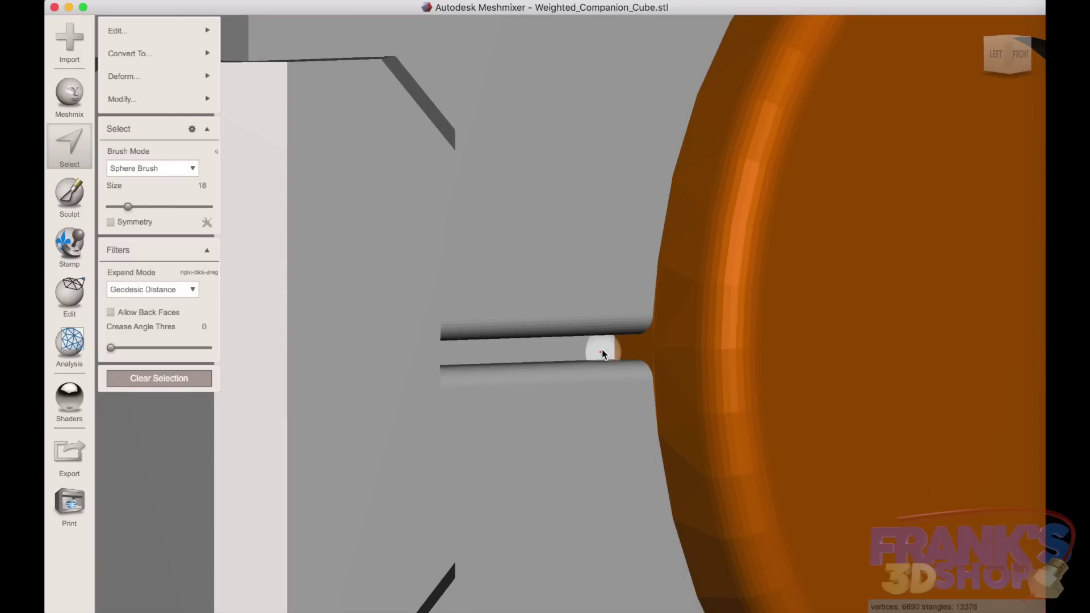
mouse_move(606, 354)
left_mouse_down()
mouse_move(659, 327)
mouse_move(640, 357)
left_mouse_up()
mouse_move(664, 313)
left_mouse_down()
mouse_move(690, 310)
mouse_move(696, 426)
mouse_move(612, 342)
mouse_move(610, 375)
left_mouse_up()
left_click_drag(577, 308, 534, 270, "alt")
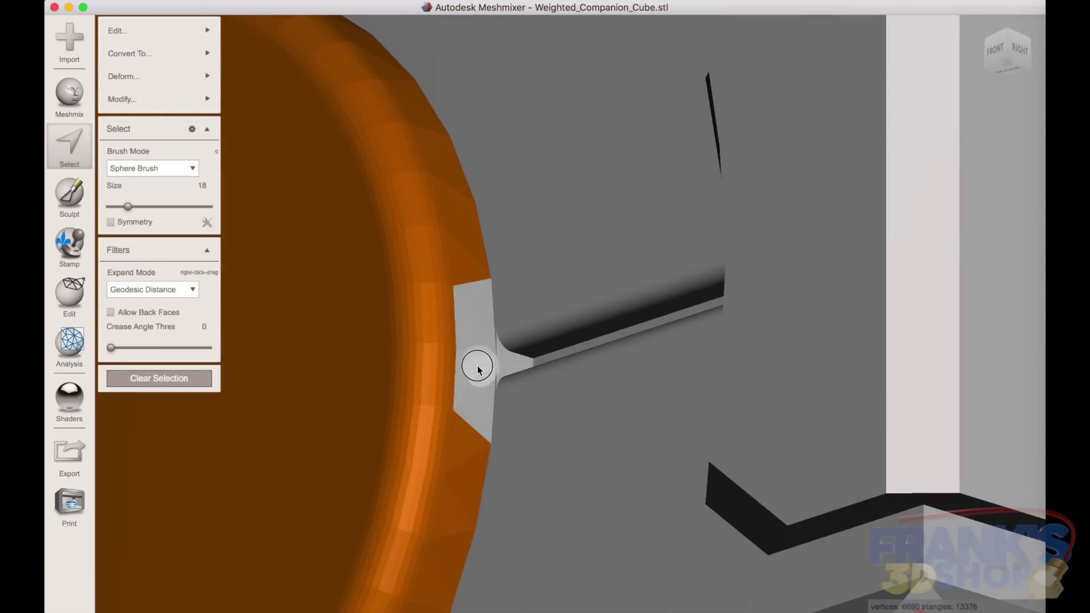
left_click_drag(489, 331, 509, 397, "alt")
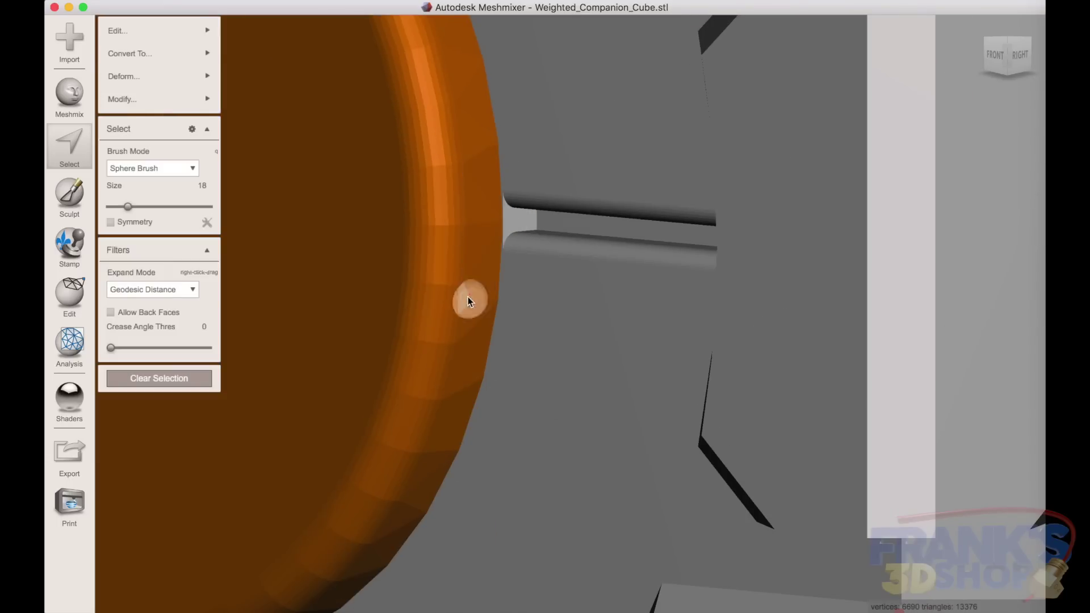
left_click_drag(462, 214, 587, 419, "alt")
mouse_move(420, 472)
left_mouse_down("alt")
mouse_move(597, 521)
mouse_move(511, 426)
mouse_move(478, 432)
mouse_move(462, 415)
mouse_move(504, 424)
mouse_move(463, 439)
mouse_move(448, 420)
left_mouse_up("alt")
key("f")
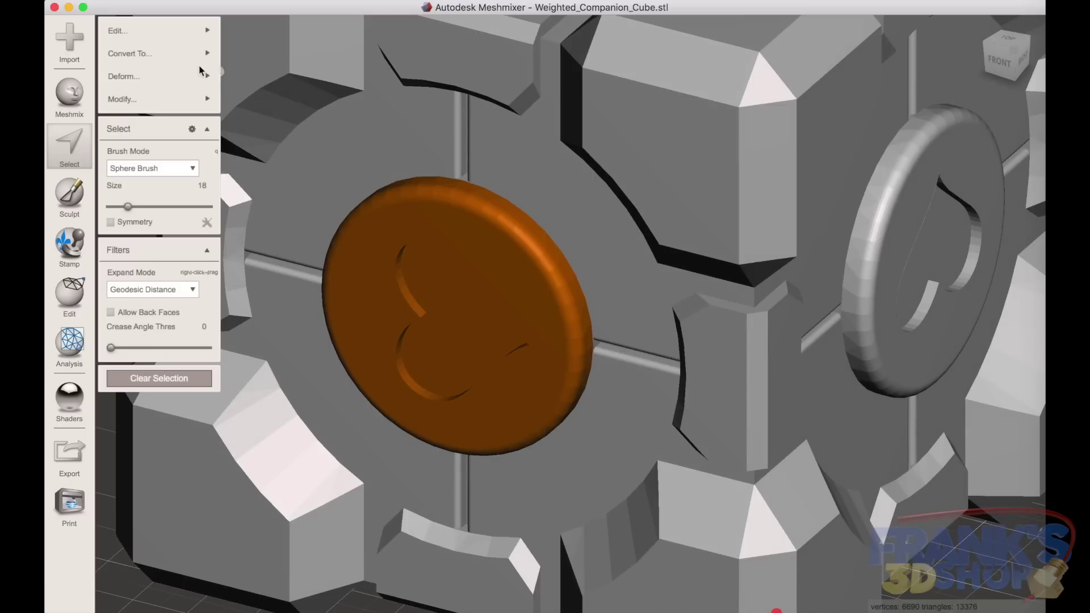
Step: Separate the selected coin and hide the cube to view the coin alone
mouse_move(182, 23)
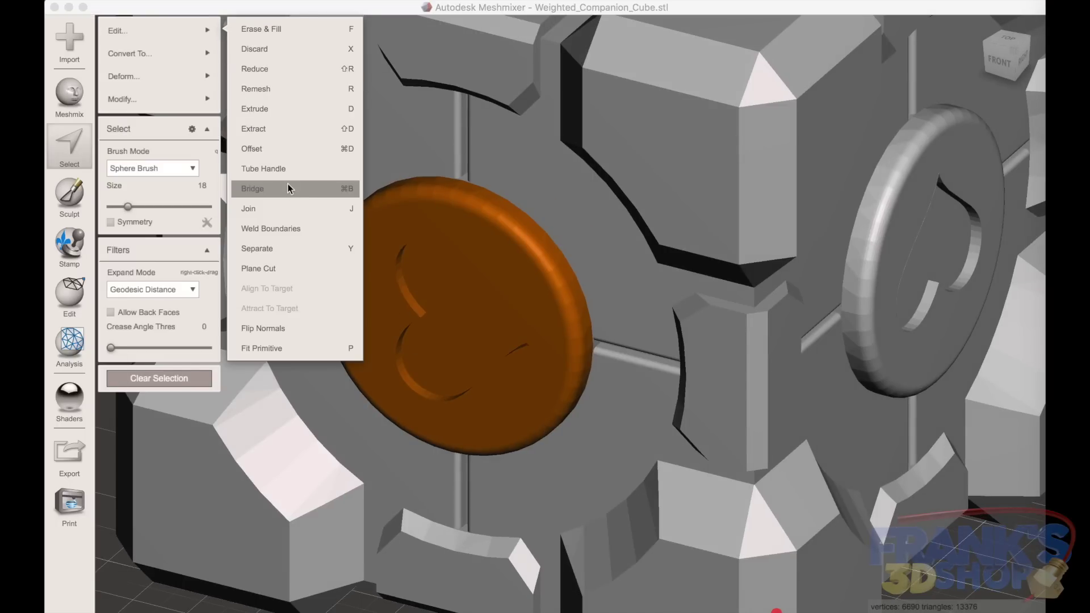
left_click(288, 247)
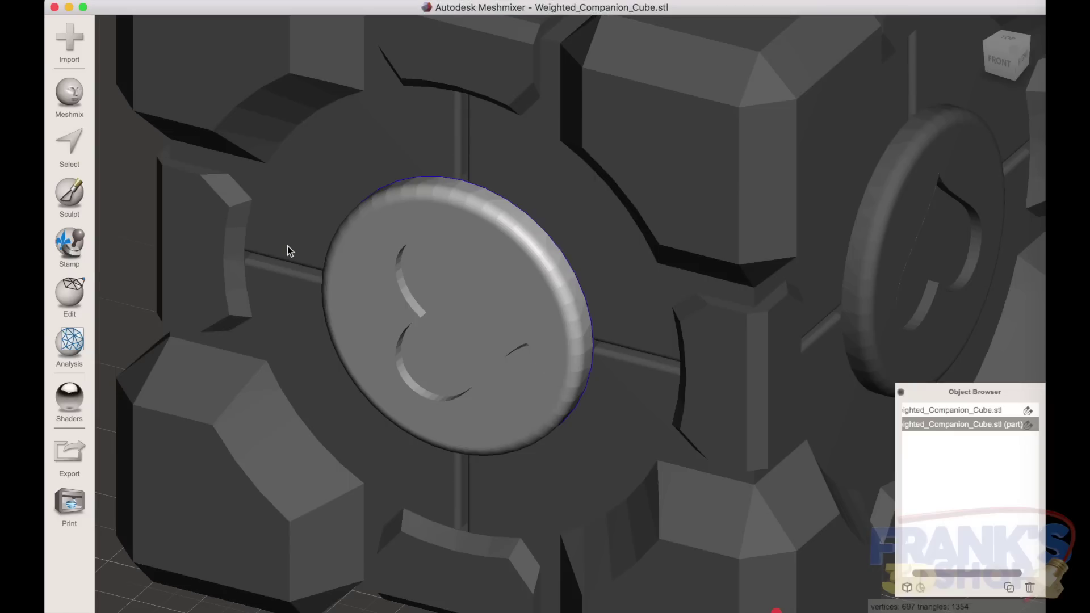
scroll(989, 570, "left", 1)
scroll(1003, 575, "right", 2)
left_click(1030, 410)
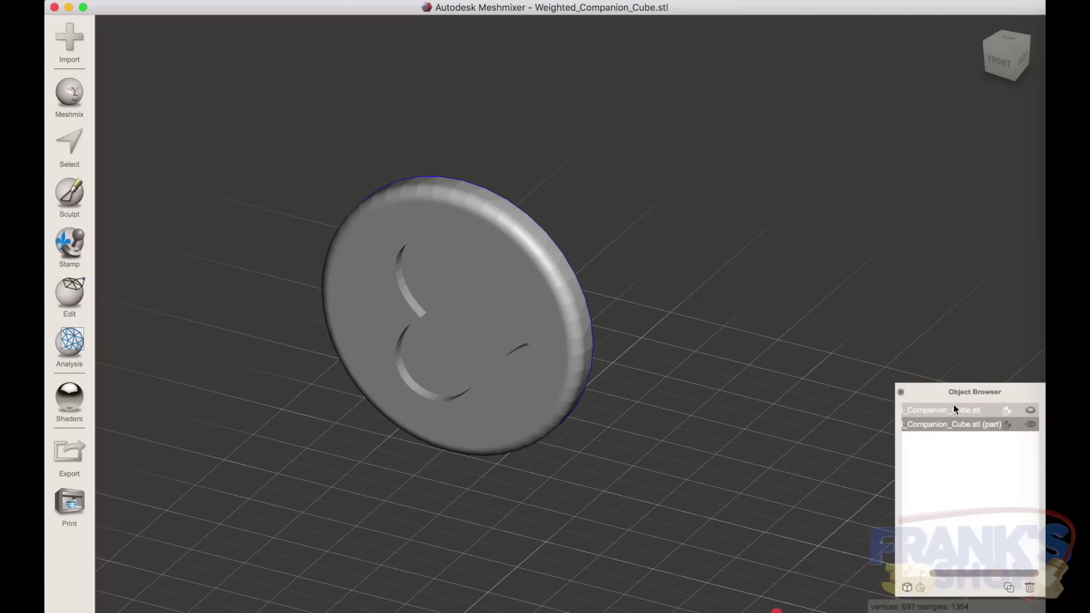
right_click_drag(680, 394, 587, 394)
Step: Undo the split and the selection, then orbit to the heart coin on another face
key("super+z")
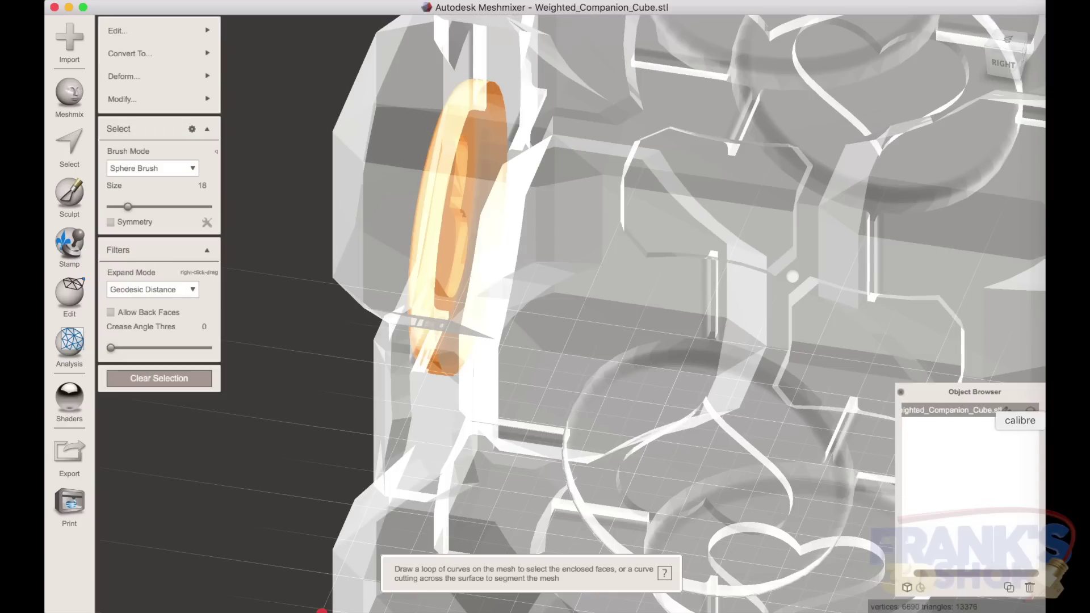
key("super+z")
right_click_drag(520, 355, 861, 145)
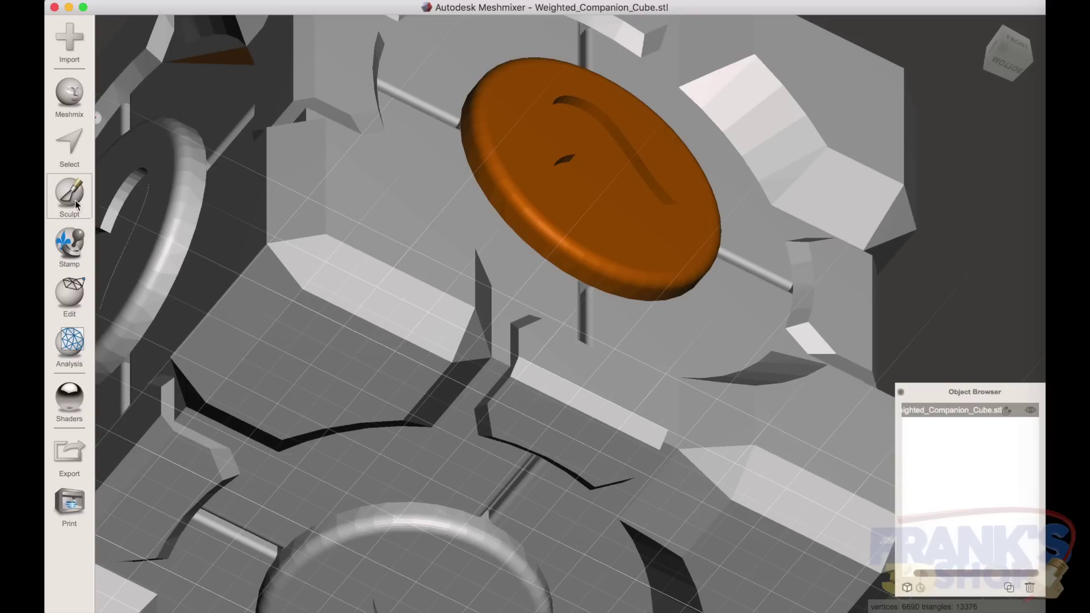
Step: Restore the heart coin selection and Separate it into its own part
left_click(68, 302)
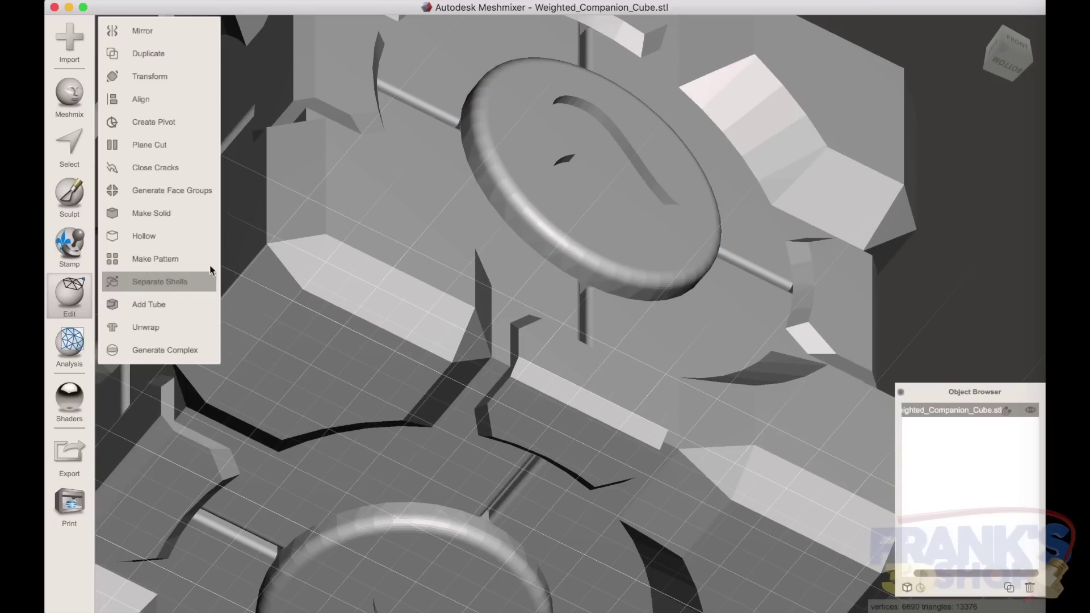
key("super+z")
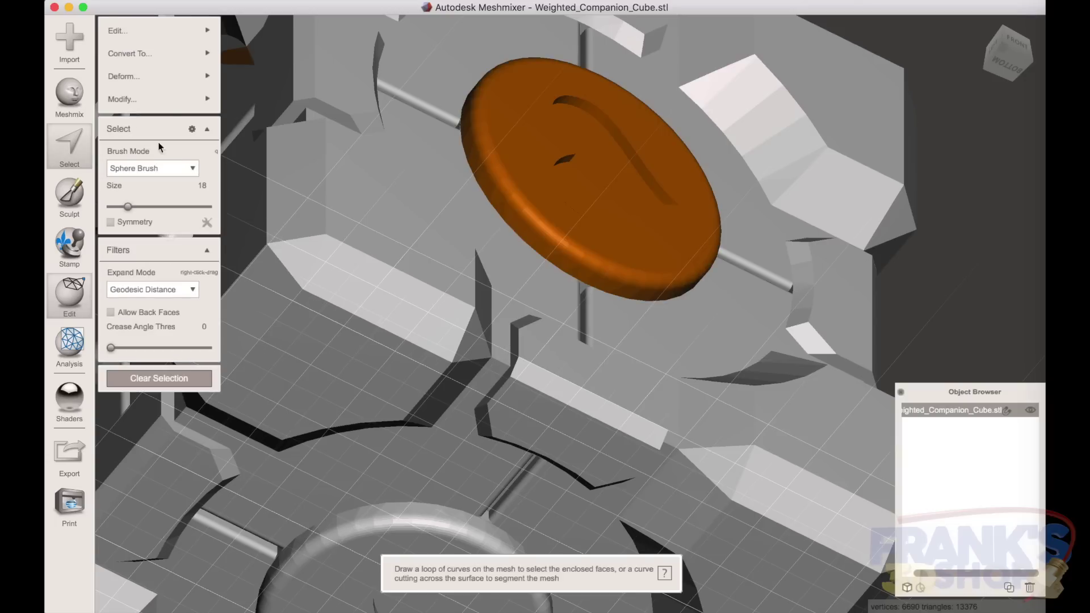
left_click(159, 98)
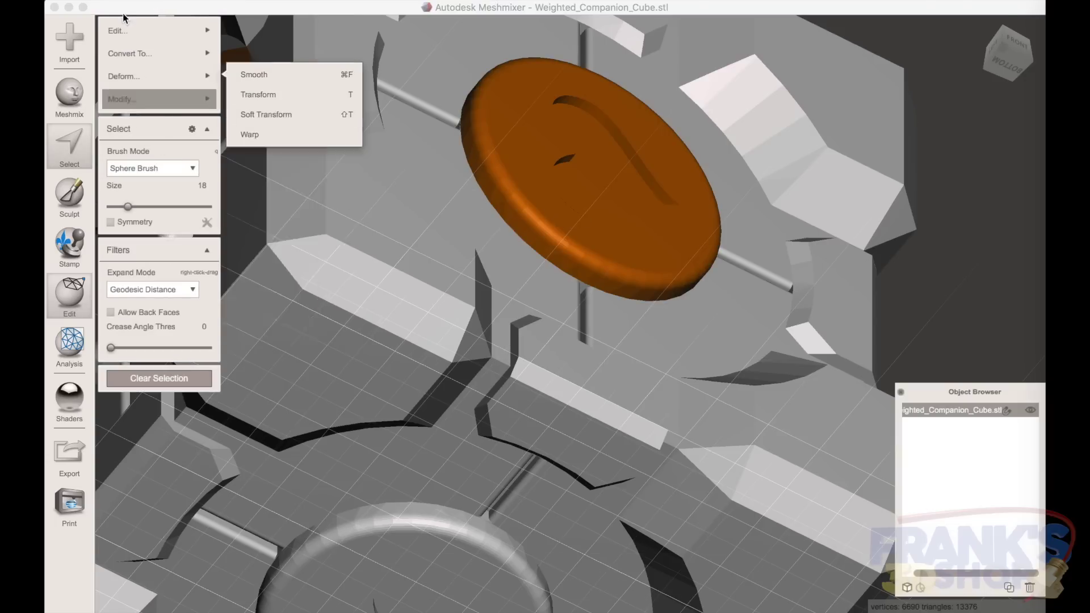
mouse_move(193, 31)
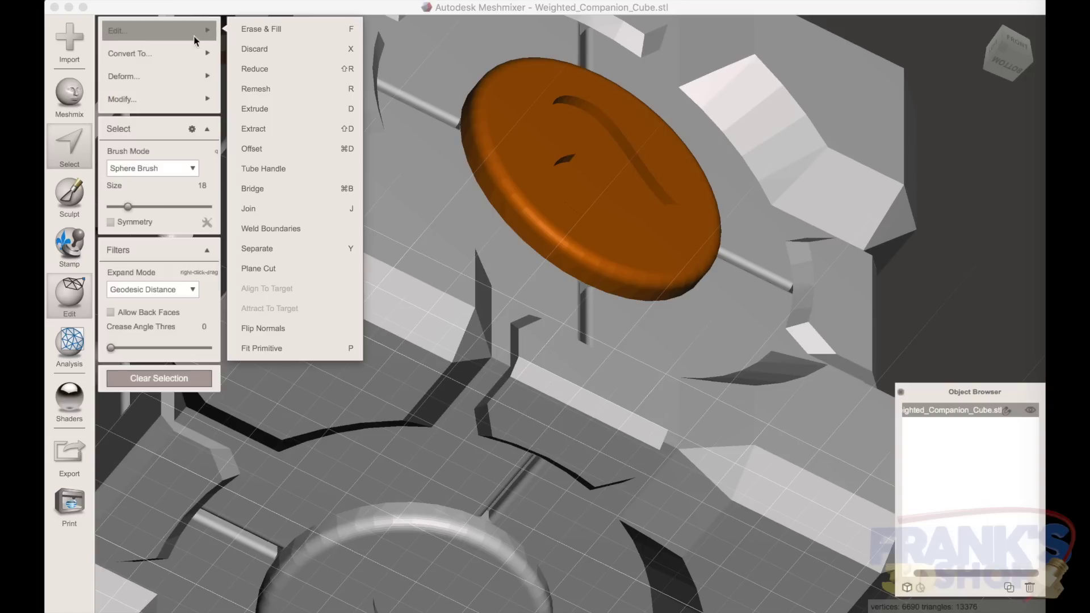
left_click(285, 246)
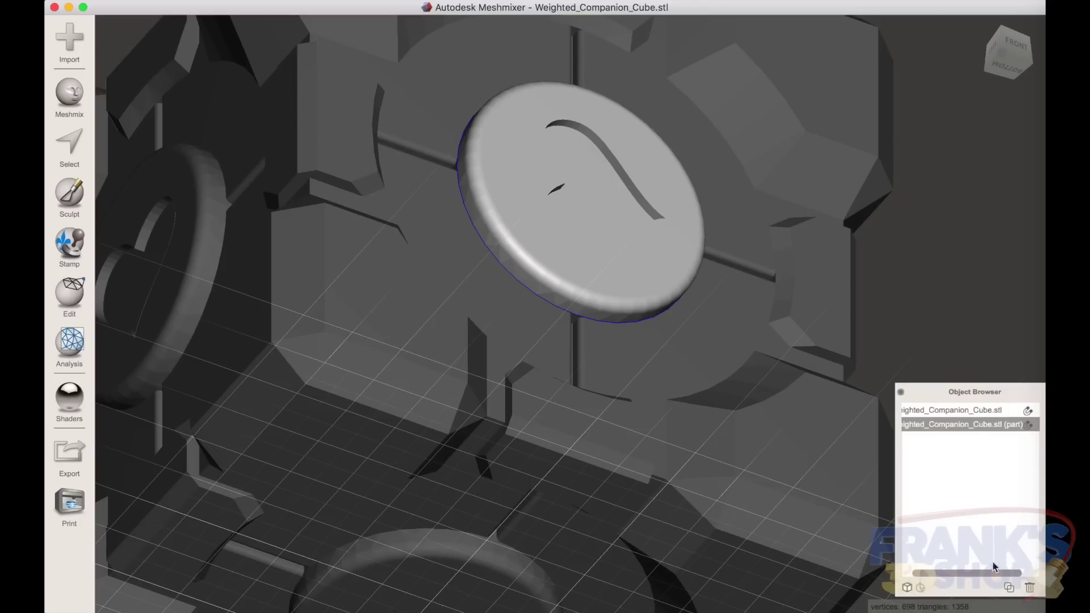
Step: Hide the cube in the Object Browser and orbit to see the disc edge-on
left_click_drag(991, 575, 1026, 575)
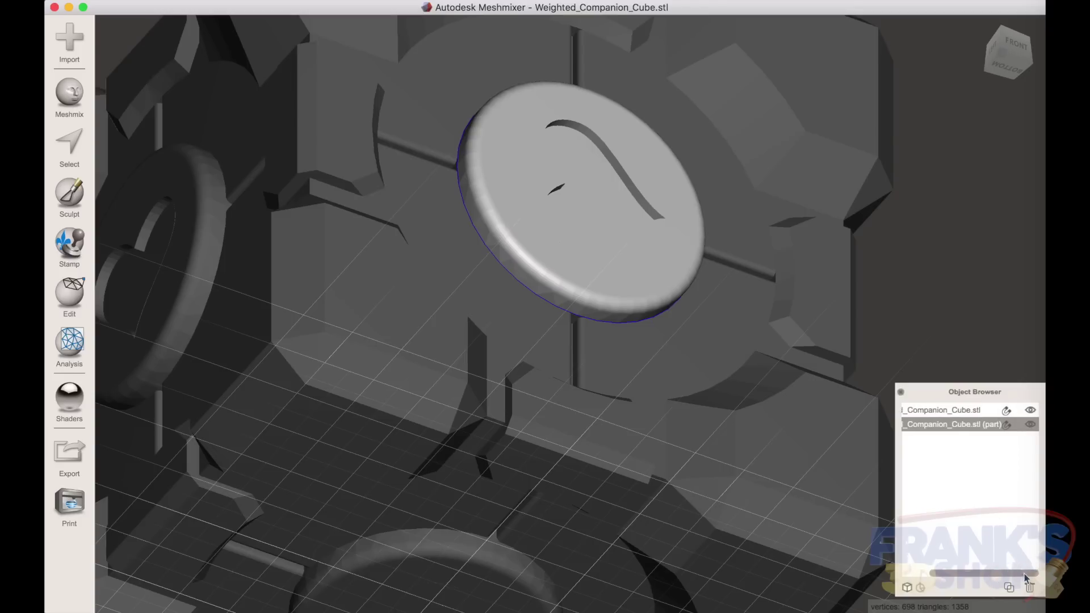
left_click(1030, 409)
right_click_drag(945, 315, 573, 421)
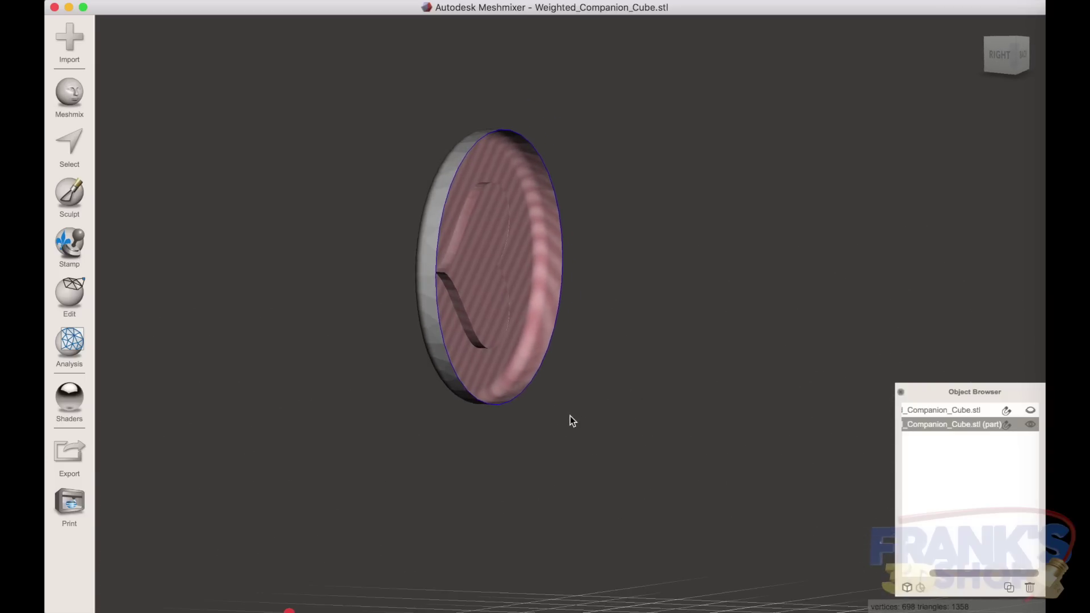
Step: Close the heart disc's open back using Inspector's Auto Repair All with Flat Fill, then check it
left_click(62, 346)
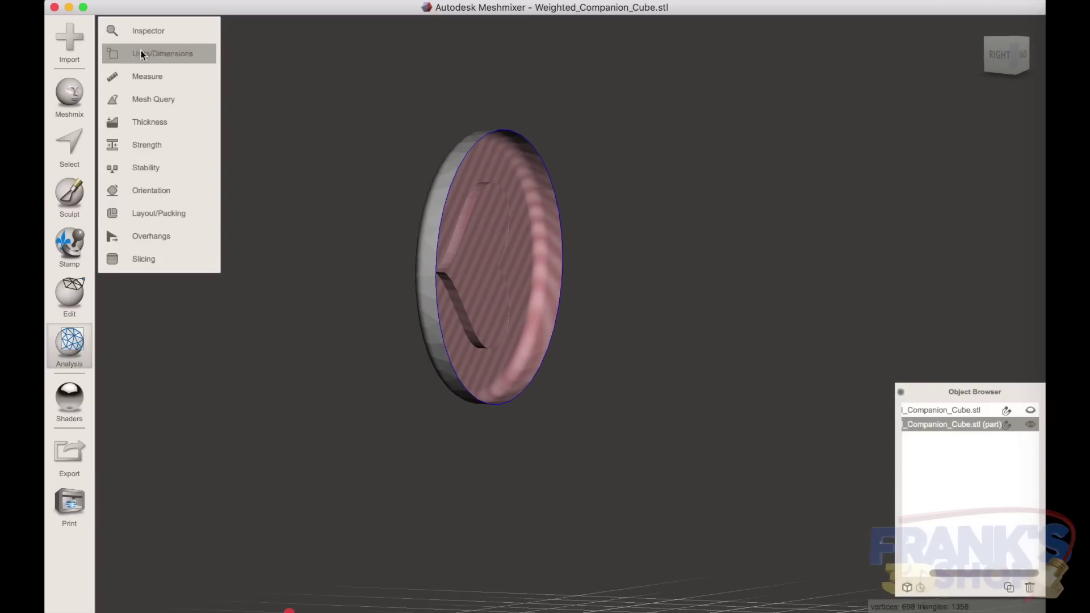
left_click(142, 32)
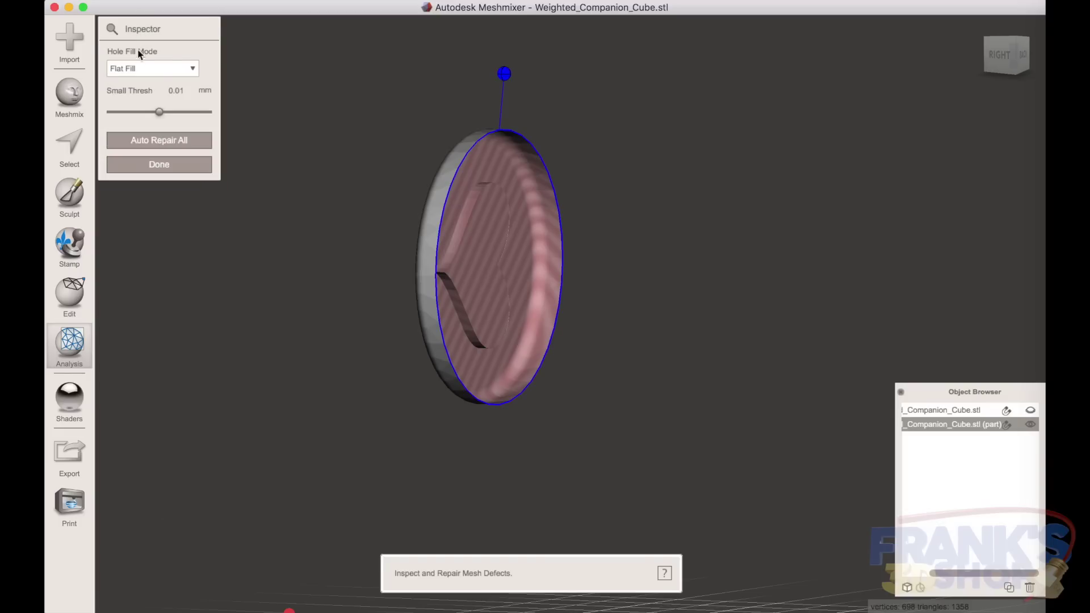
left_click(161, 69)
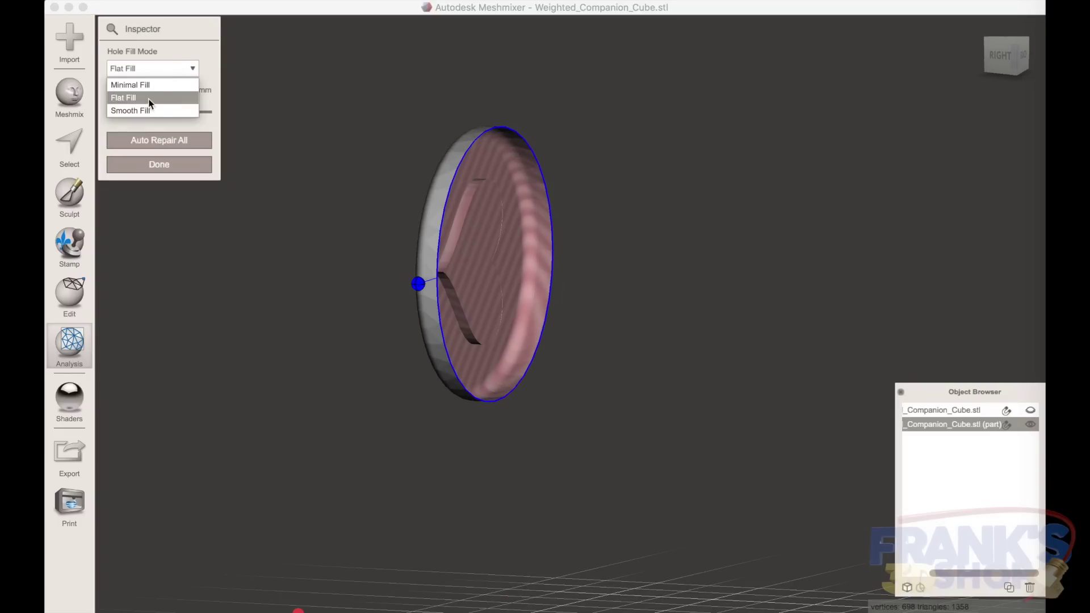
left_click(207, 65)
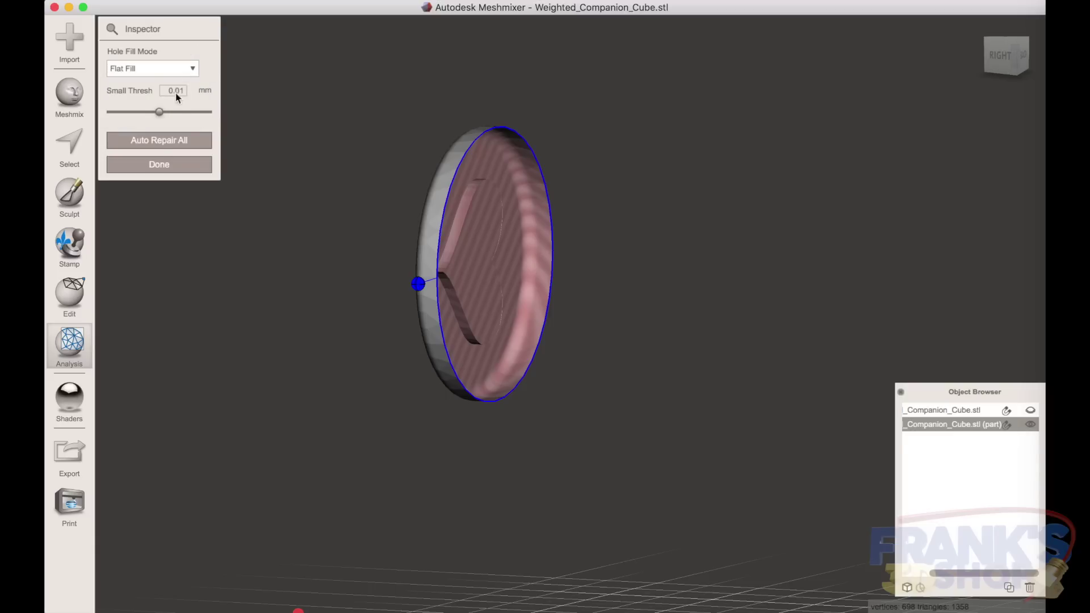
left_click(162, 69)
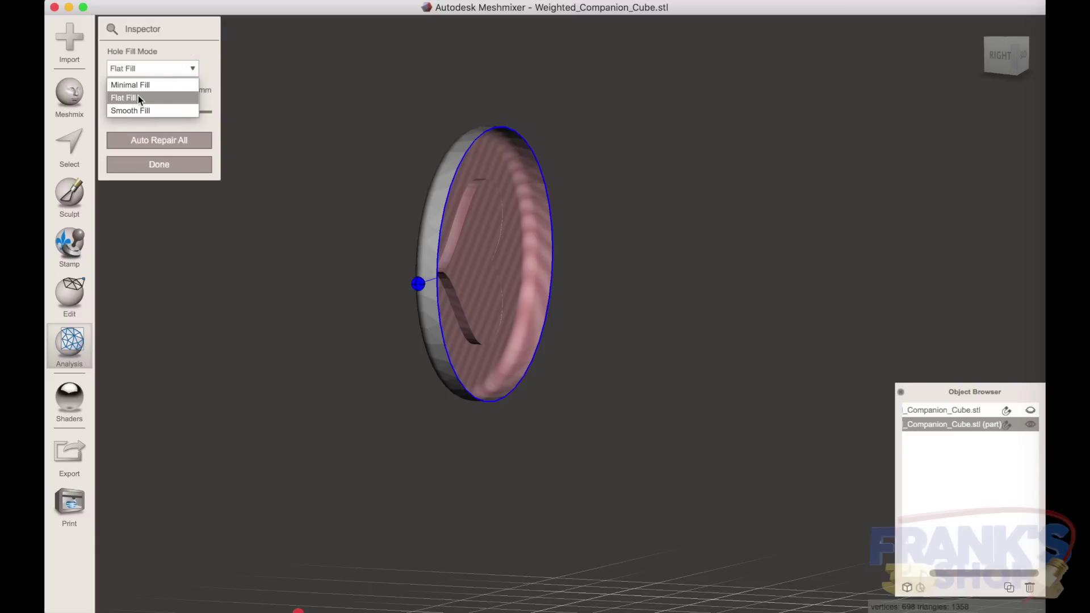
left_click(202, 54)
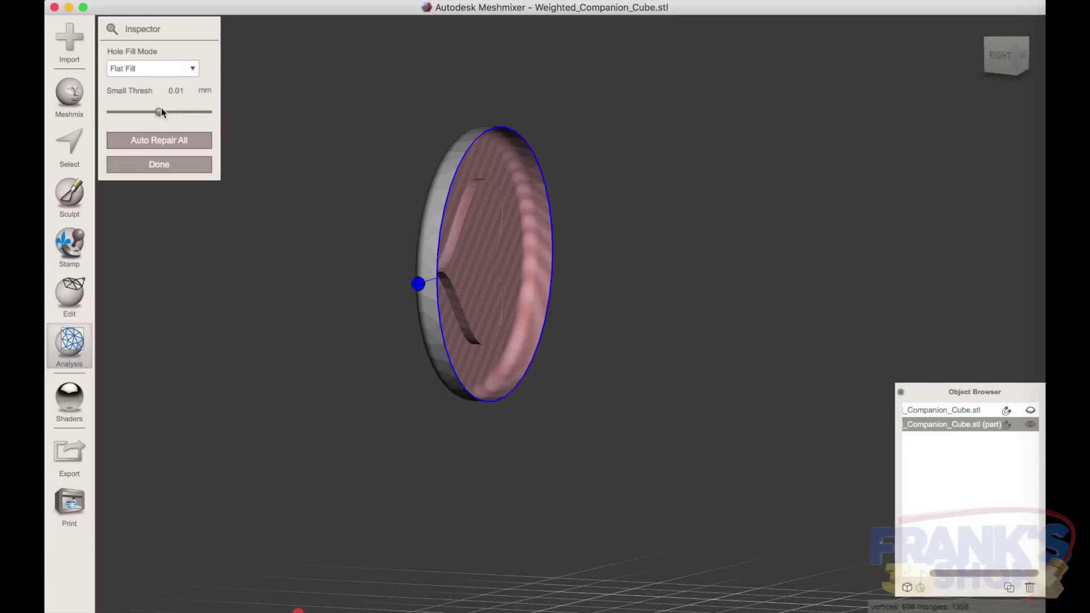
left_click(157, 141)
right_click_drag(283, 288, 499, 307)
Step: Export the repaired disc as a binary STL named 'Weighted_Companion_Cube Heart'
left_click(162, 0)
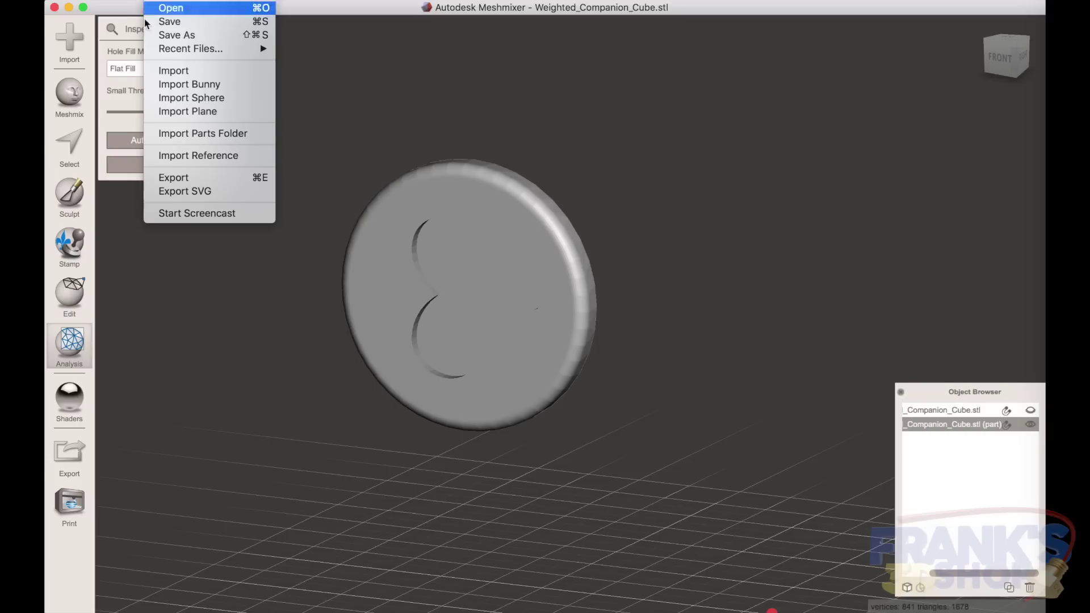
left_click(174, 177)
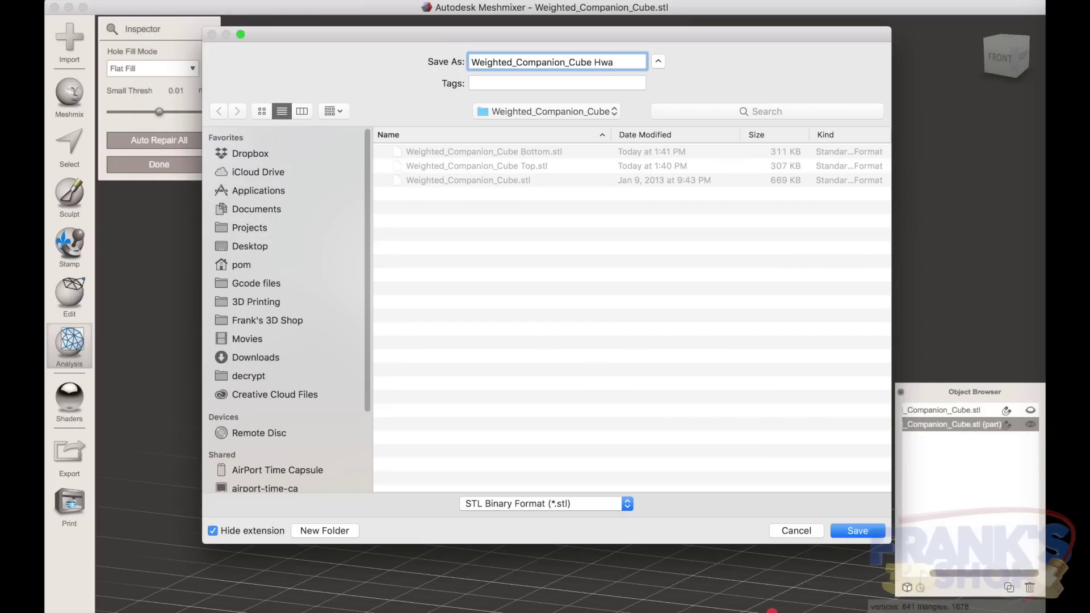
key("Return")
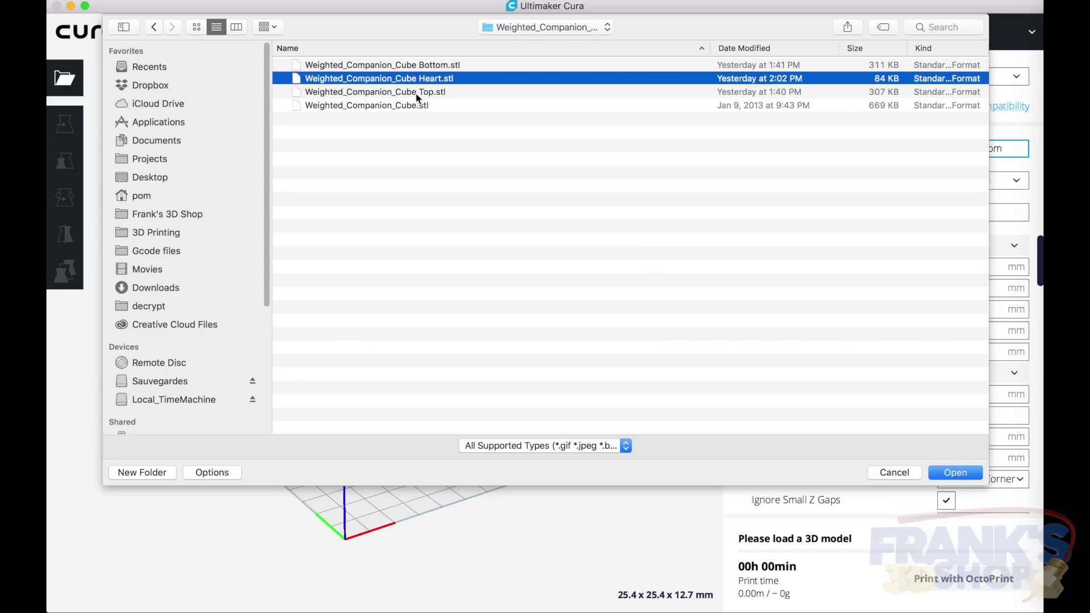
Step: Load Weighted_Companion_Cube.stl onto the build plate
left_click(417, 94)
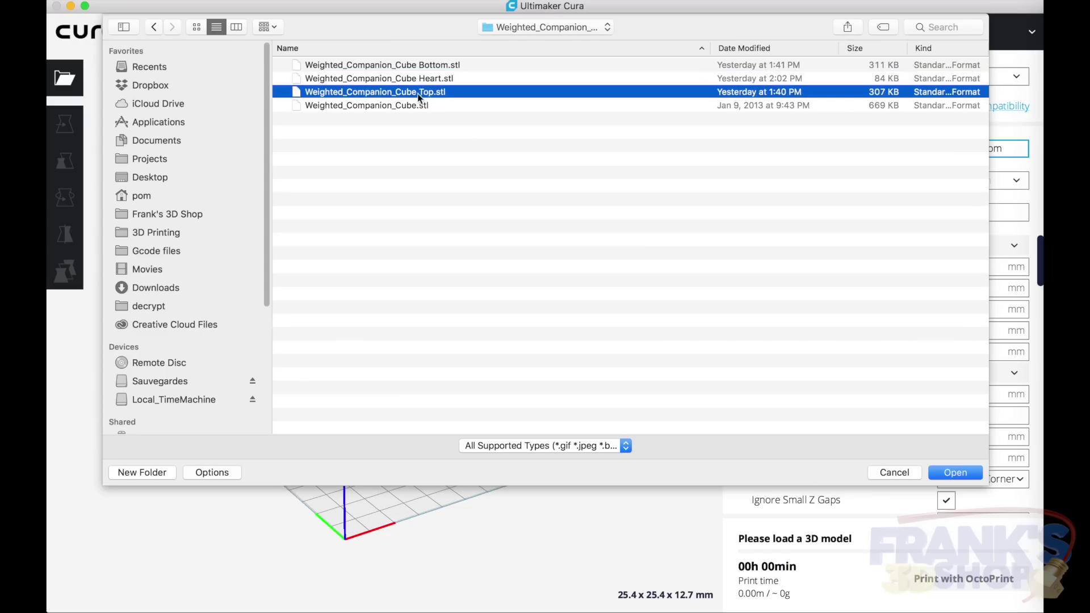
left_click(420, 106)
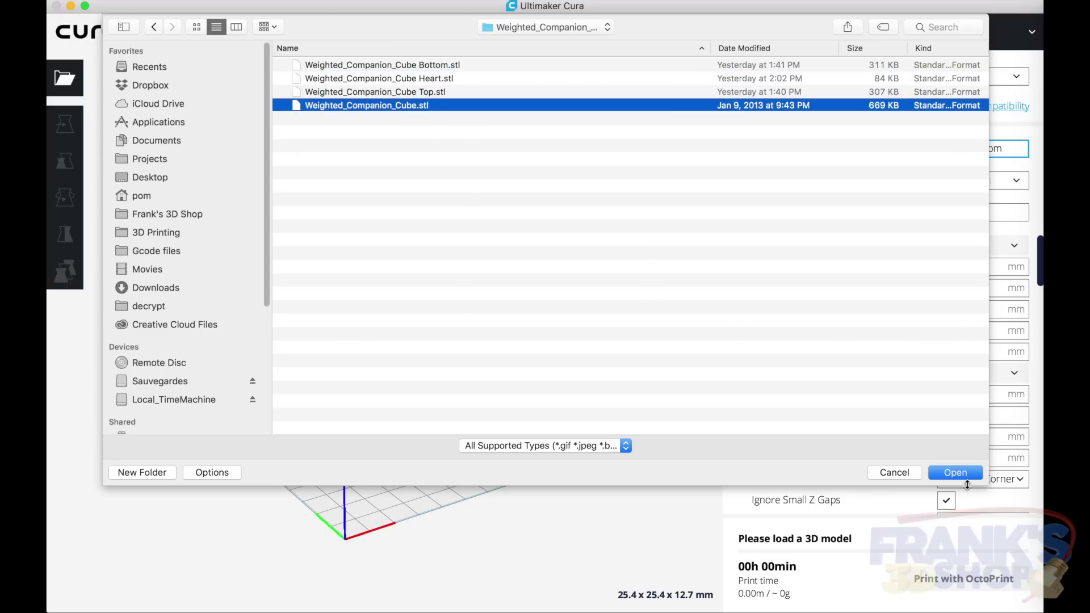
left_click(964, 474)
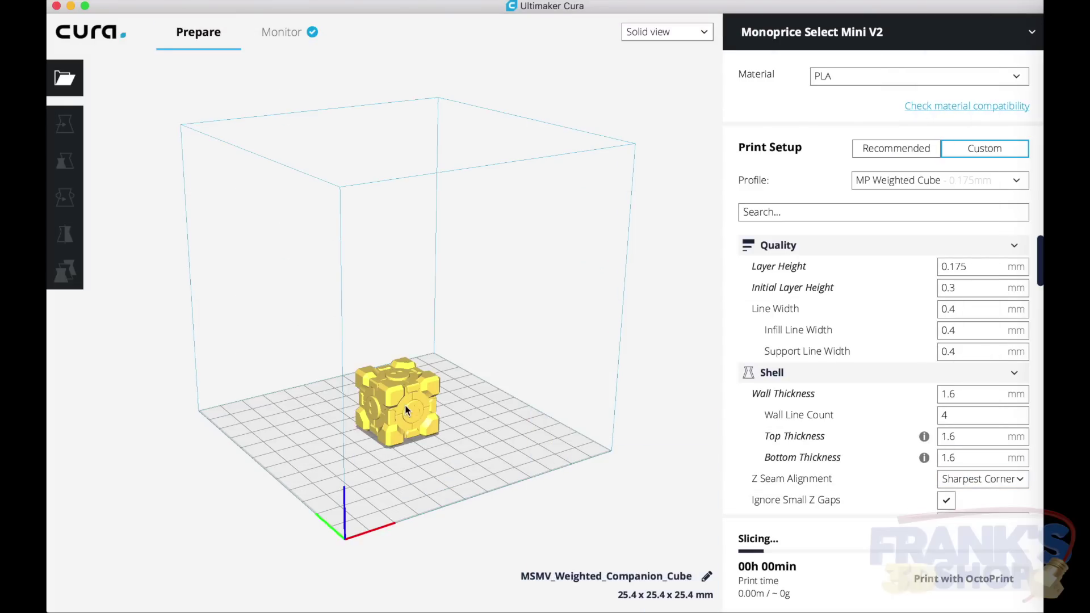
Step: Scale the cube uniformly to 75 mm on every side
left_click(406, 409)
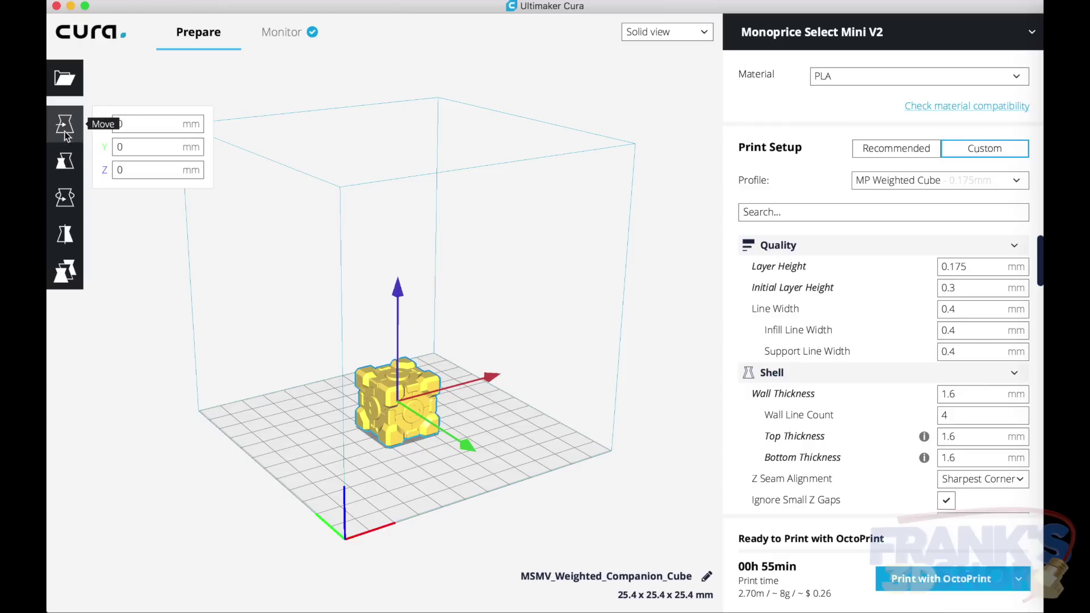
left_click(65, 160)
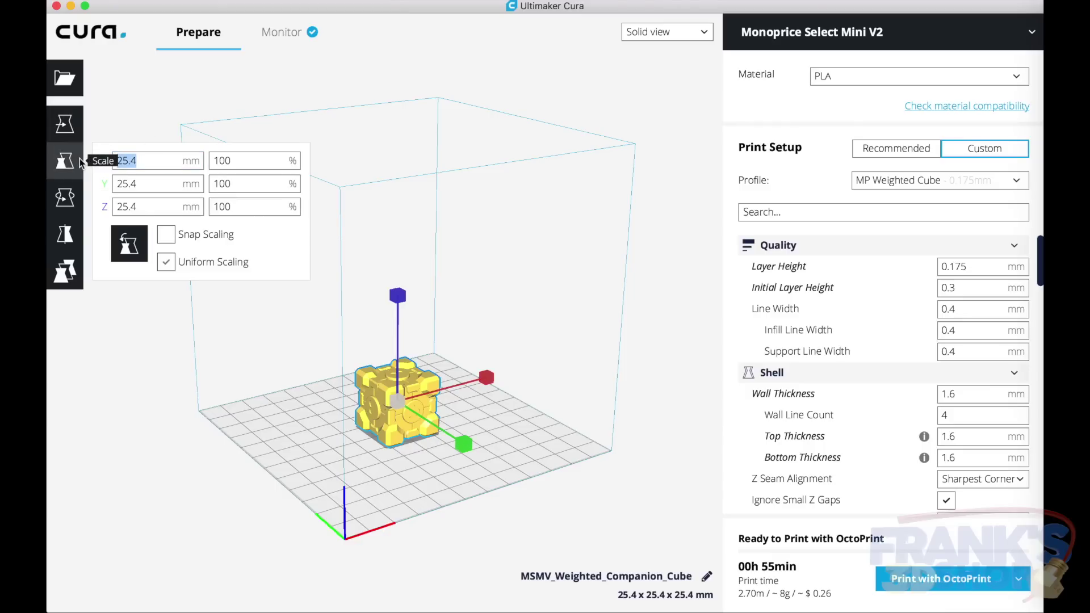
type("75")
key("Return")
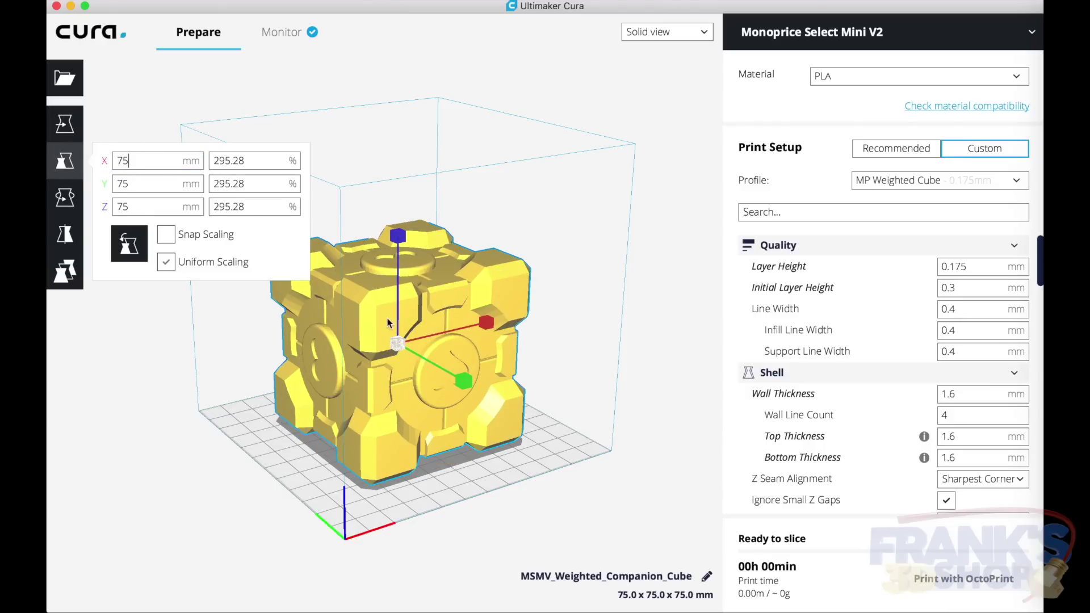
left_click(697, 393)
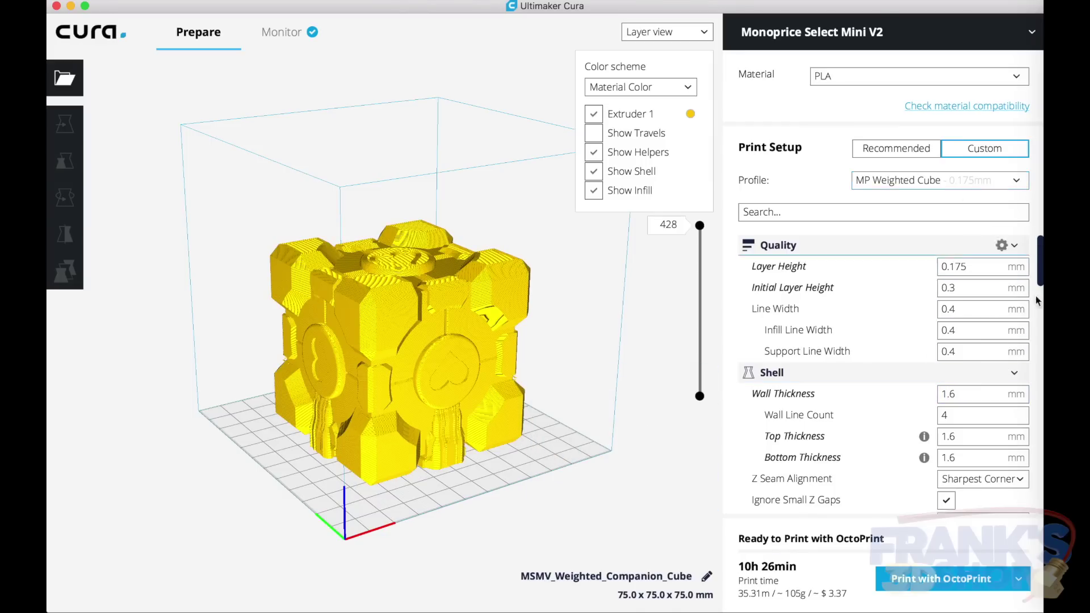
Step: Preview the sliced cube up to layer 253 and scroll the settings to Infill and Support
left_click_drag(1040, 259, 1040, 319)
left_click_drag(700, 238, 700, 302)
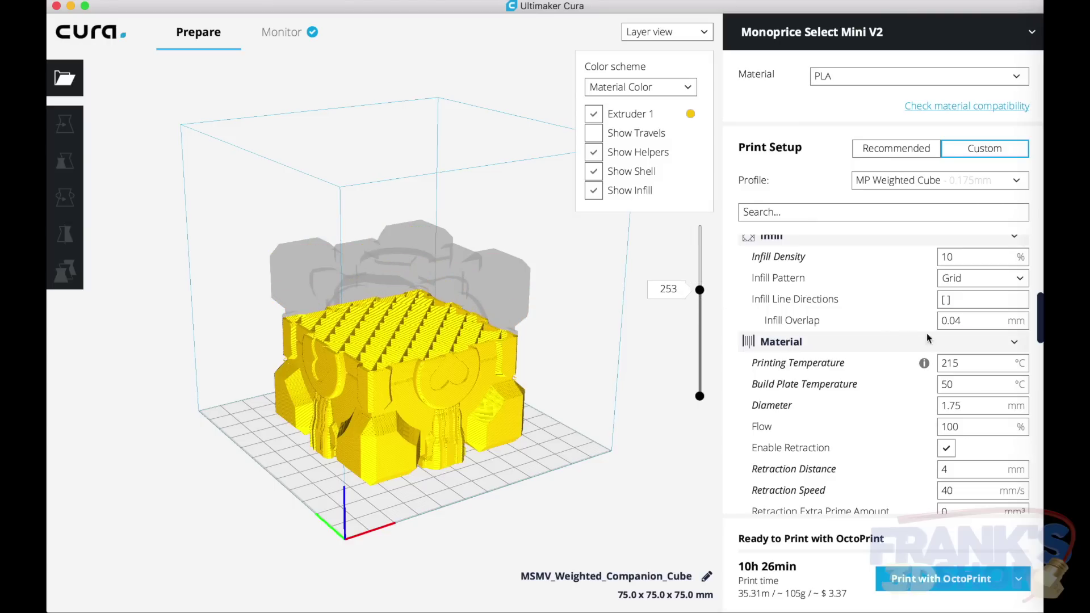
left_click_drag(1041, 314, 1041, 427)
Step: Review the 70° support overhang angle and step the layer preview down to layer 37
scroll(967, 363, "down", 2)
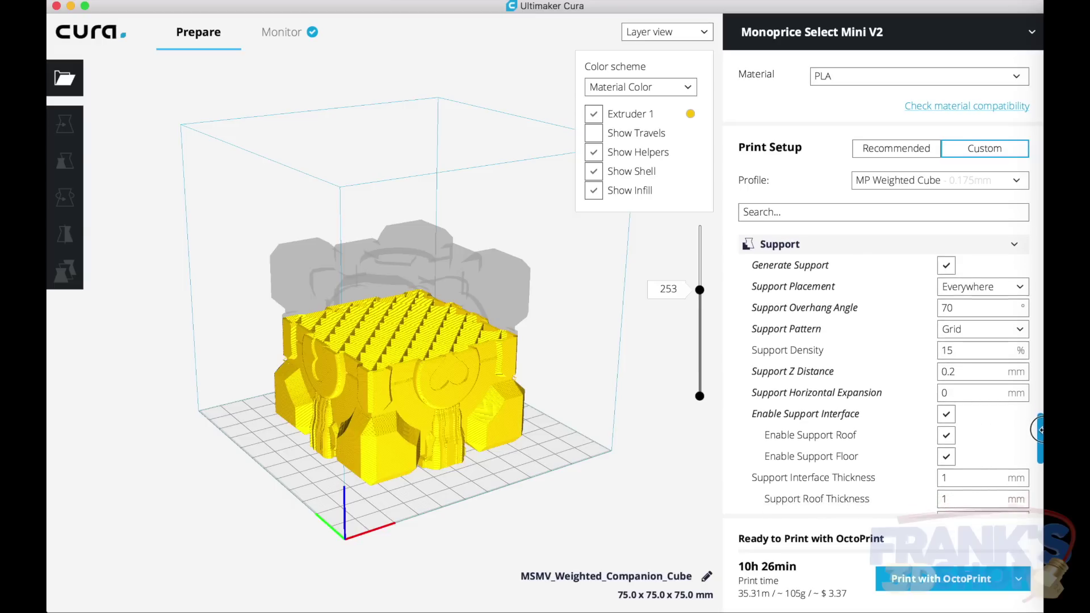
double_click(946, 291)
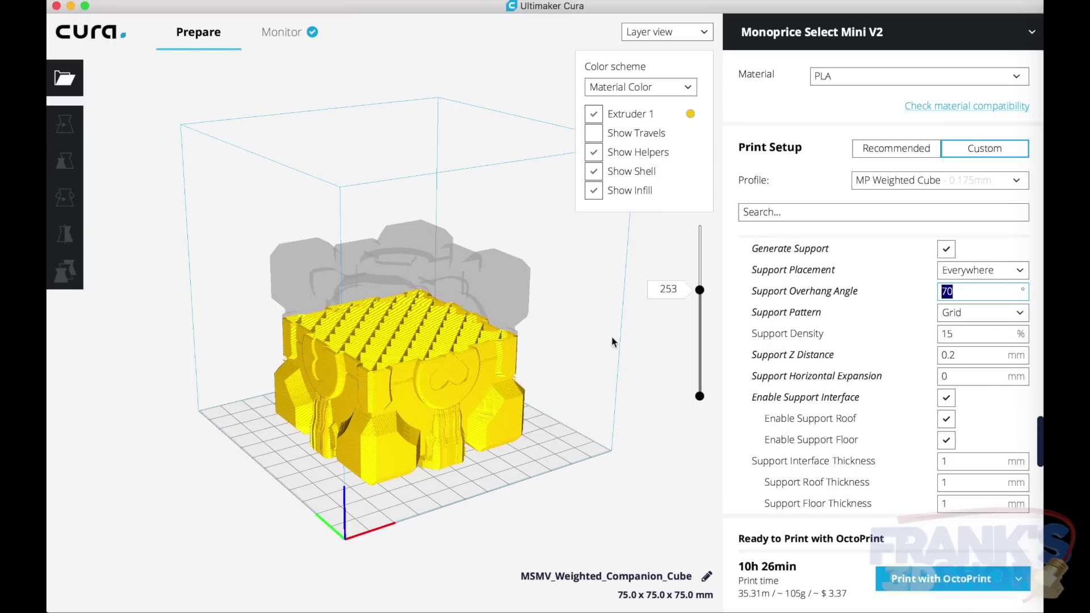
scroll(456, 426, "down", 5)
scroll(455, 426, "up", 10)
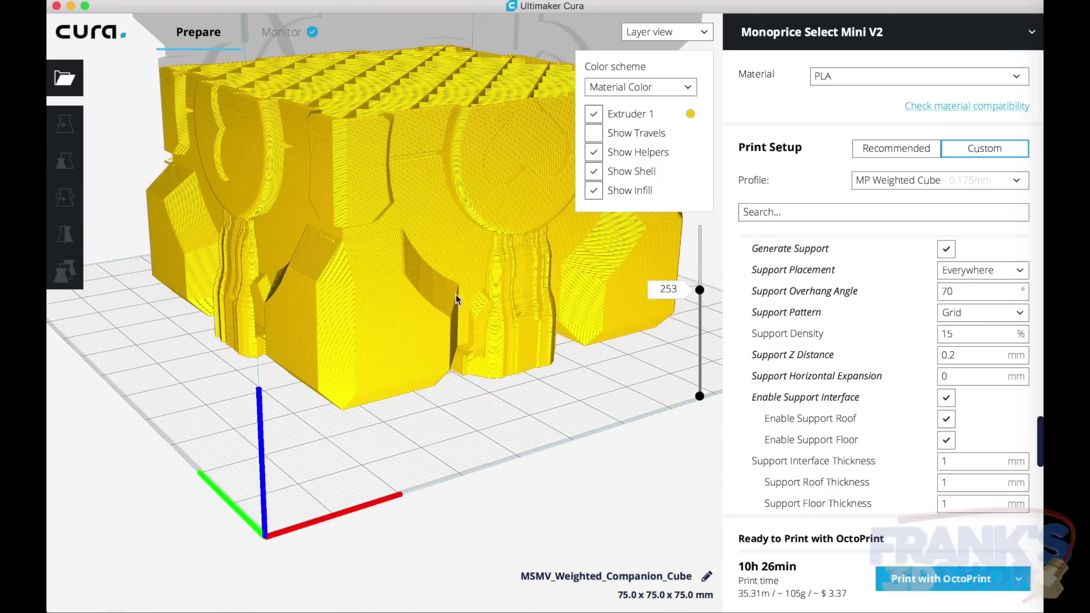
scroll(457, 297, "up", 5)
scroll(454, 340, "down", 3)
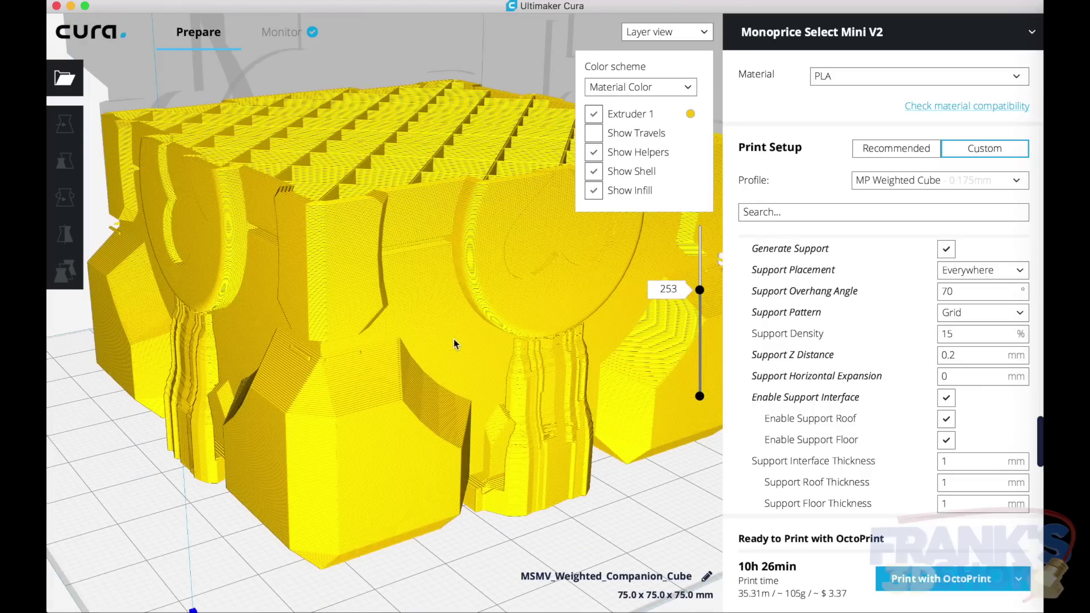
scroll(513, 332, "up", 1)
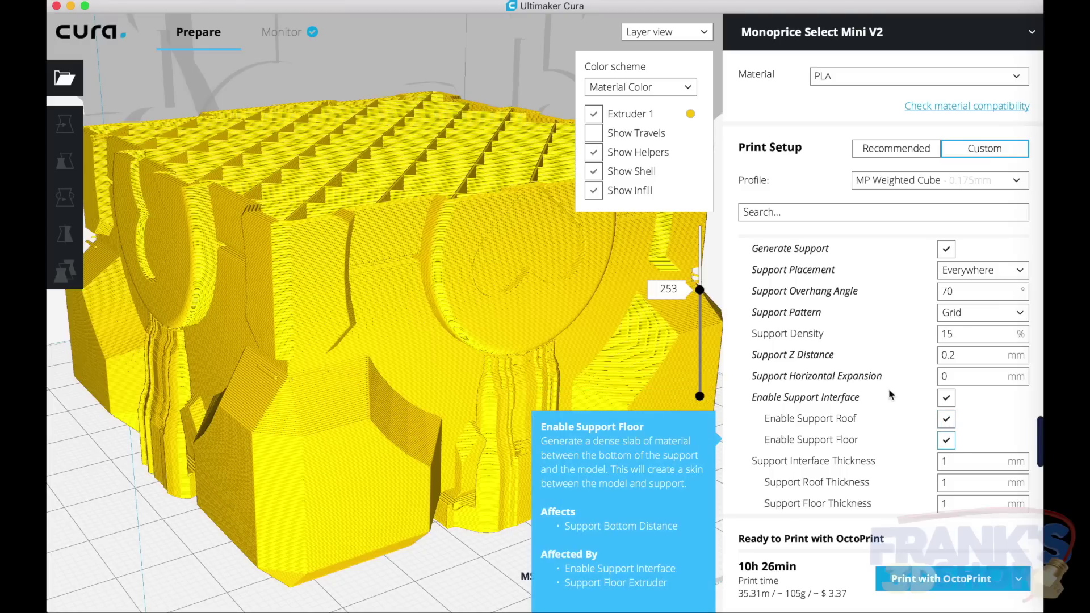
left_click_drag(700, 297, 700, 369)
scroll(966, 431, "up", 1)
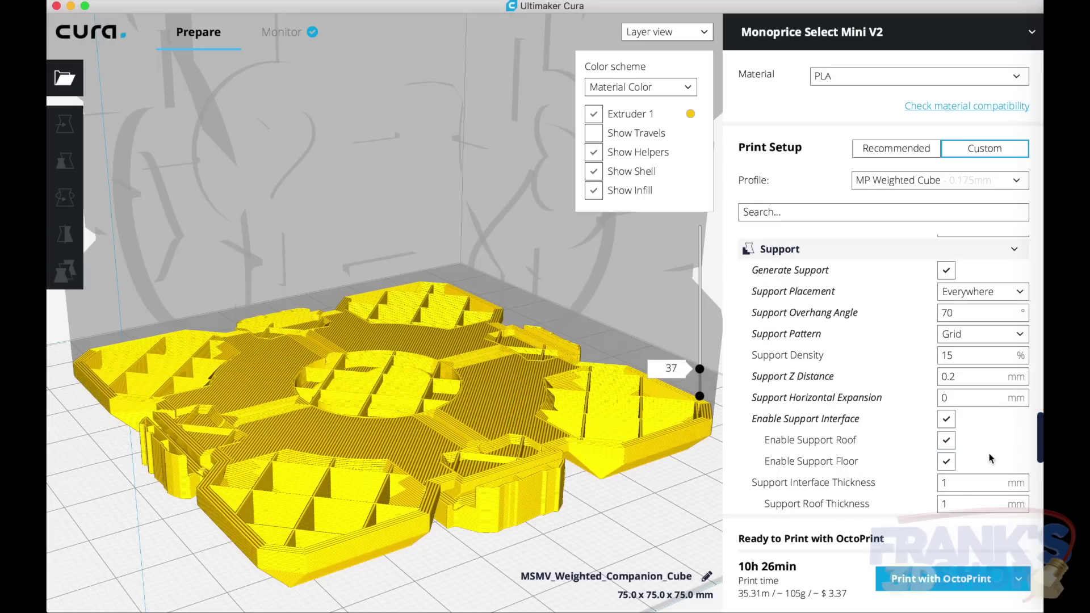
Step: Send the sliced 75 mm companion cube to OctoPrint
left_click(929, 580)
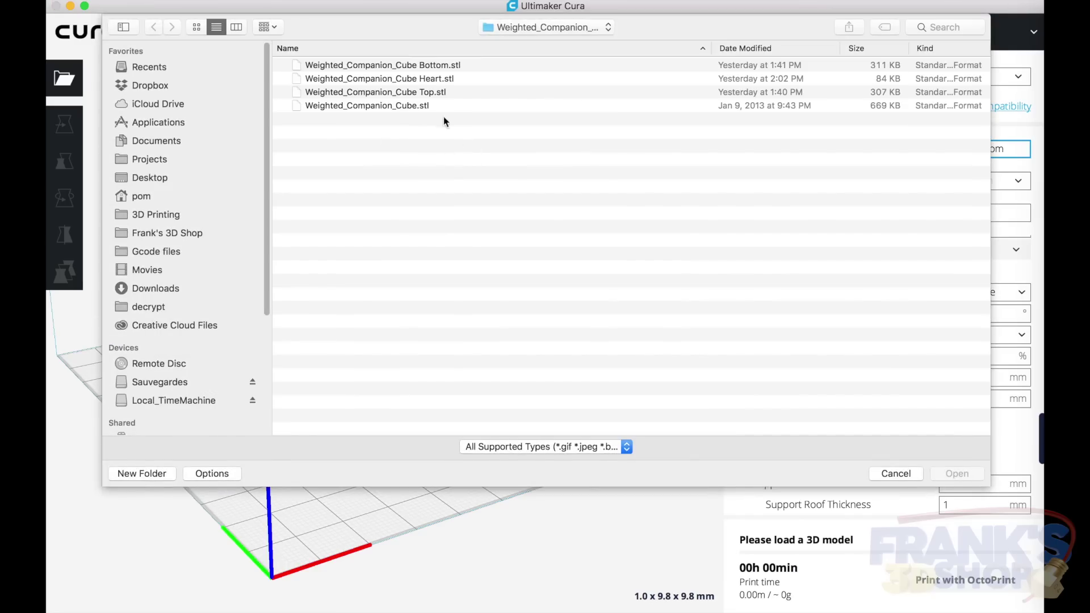
Step: Load Weighted_Companion_Cube Top.stl and scale it uniformly to 75 mm wide (295.28%)
left_click(441, 92)
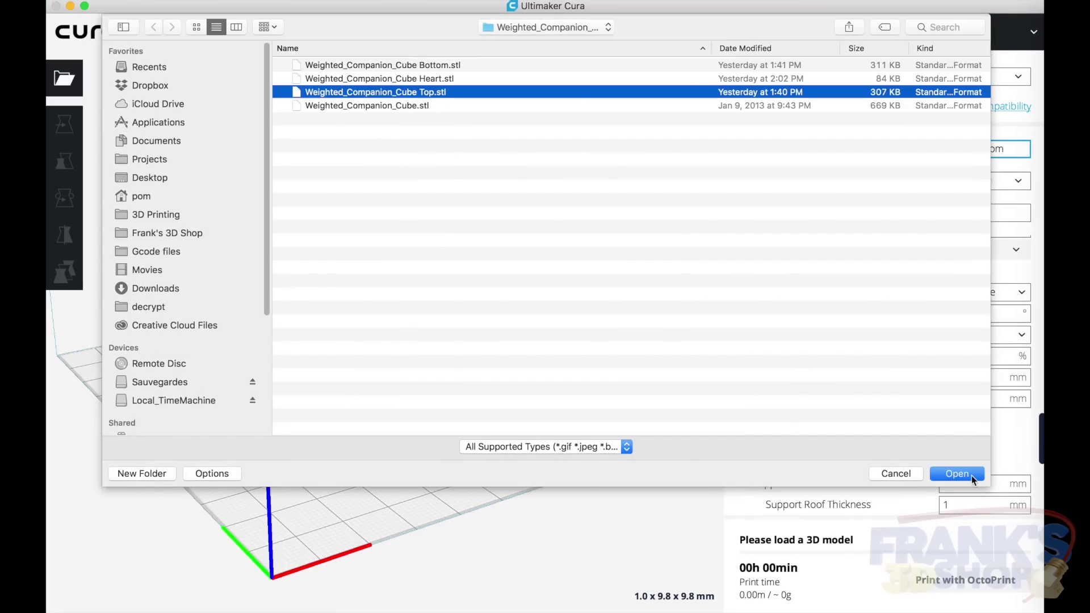
left_click(971, 475)
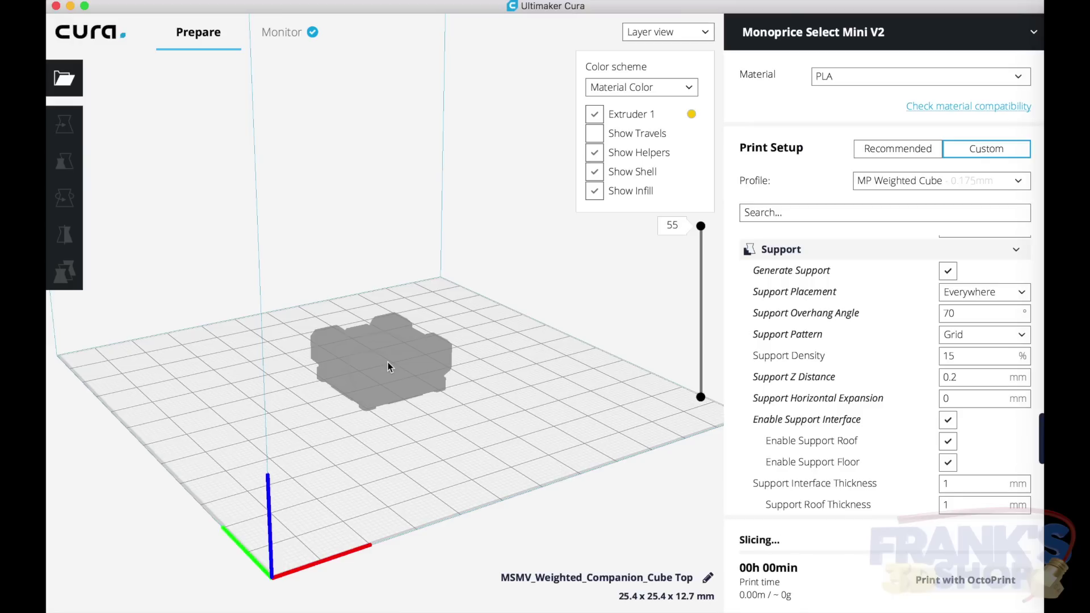
left_click(355, 363)
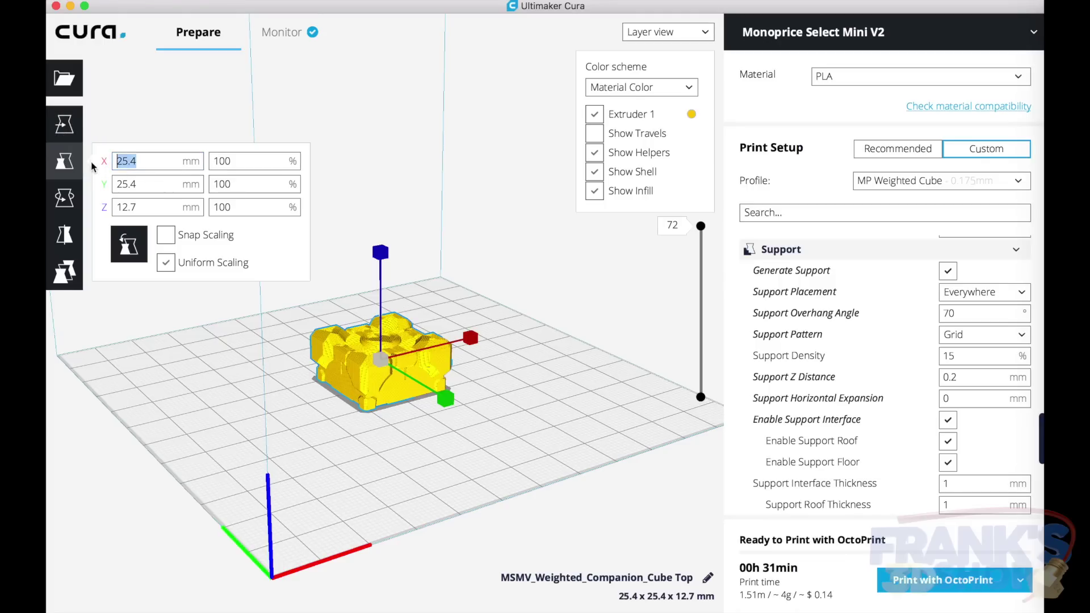
key("Return")
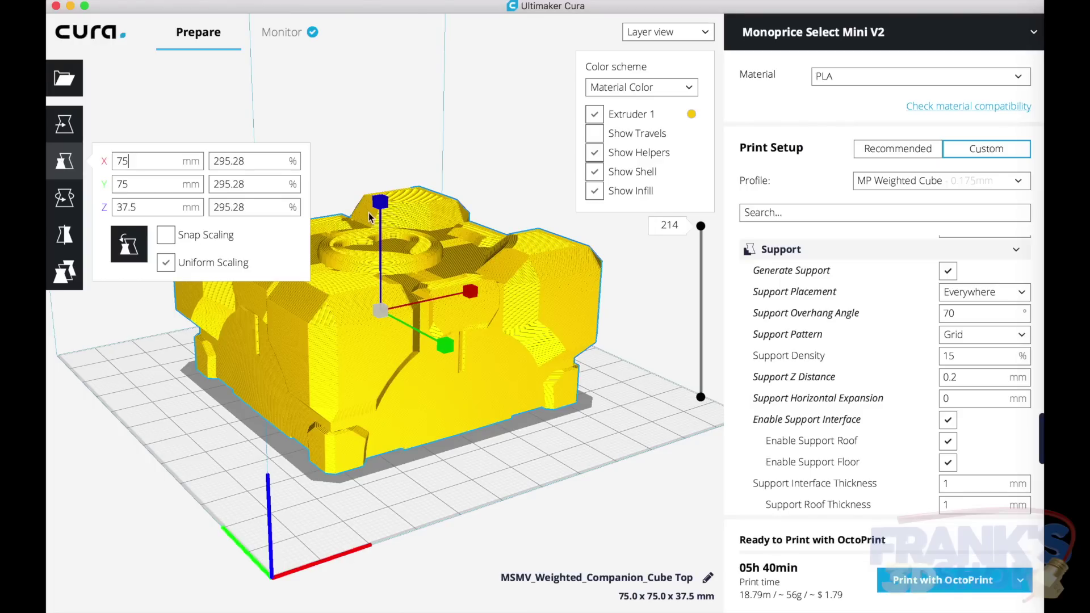
left_click(258, 156)
left_click(659, 419)
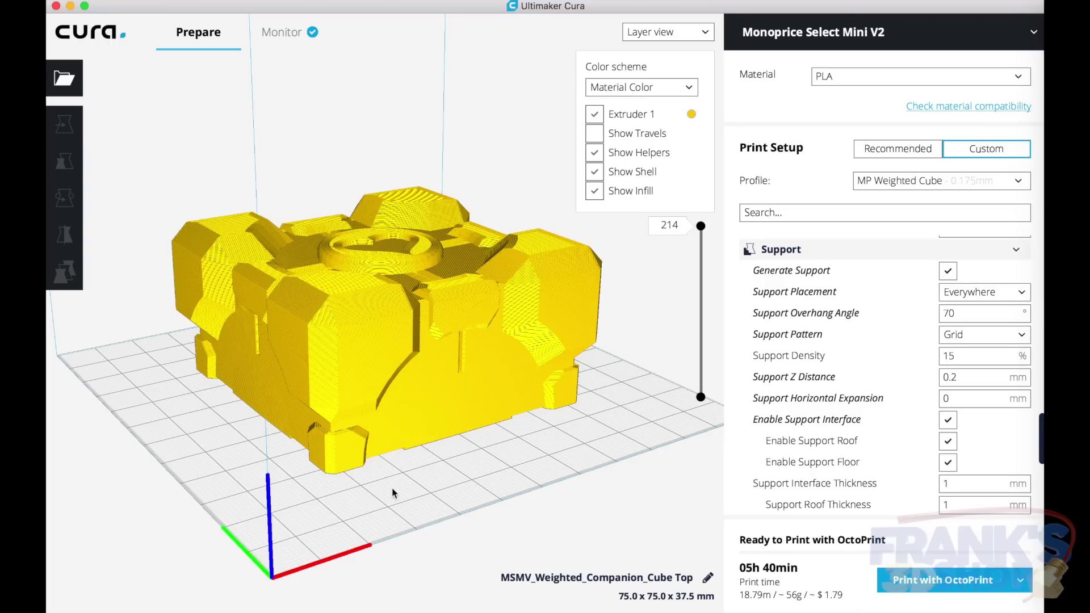
Step: Orbit the view to inspect the scaled top half's sides
right_click_drag(414, 480, 529, 488)
right_click_drag(307, 512, 465, 521)
right_click_drag(277, 527, 549, 522)
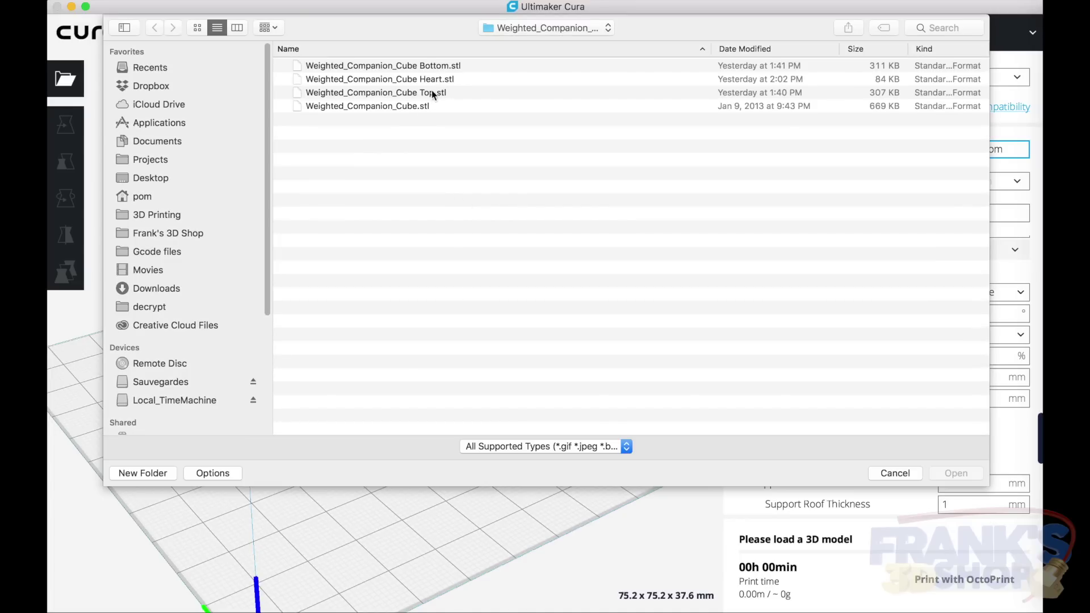
Step: Load Weighted_Companion_Cube Heart.stl and scale it uniformly by 295.28%
left_click(433, 82)
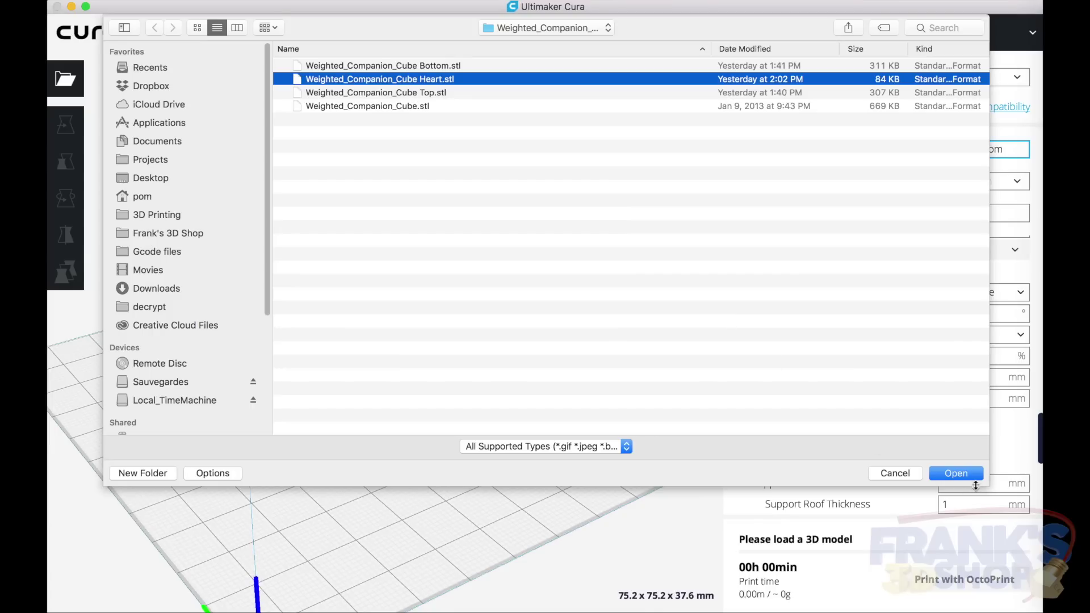
left_click(963, 473)
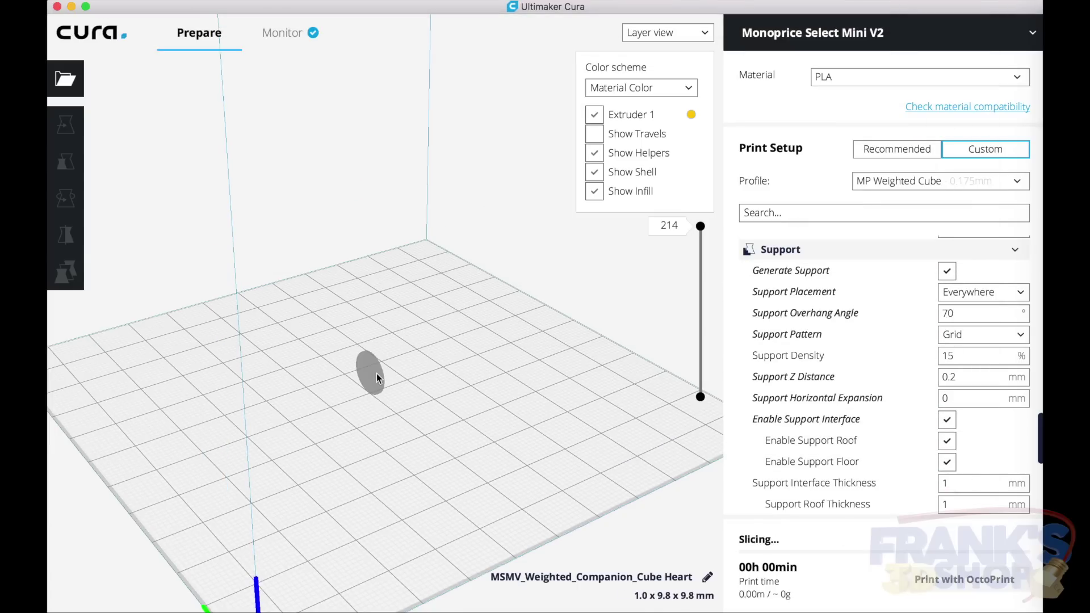
left_click(376, 373)
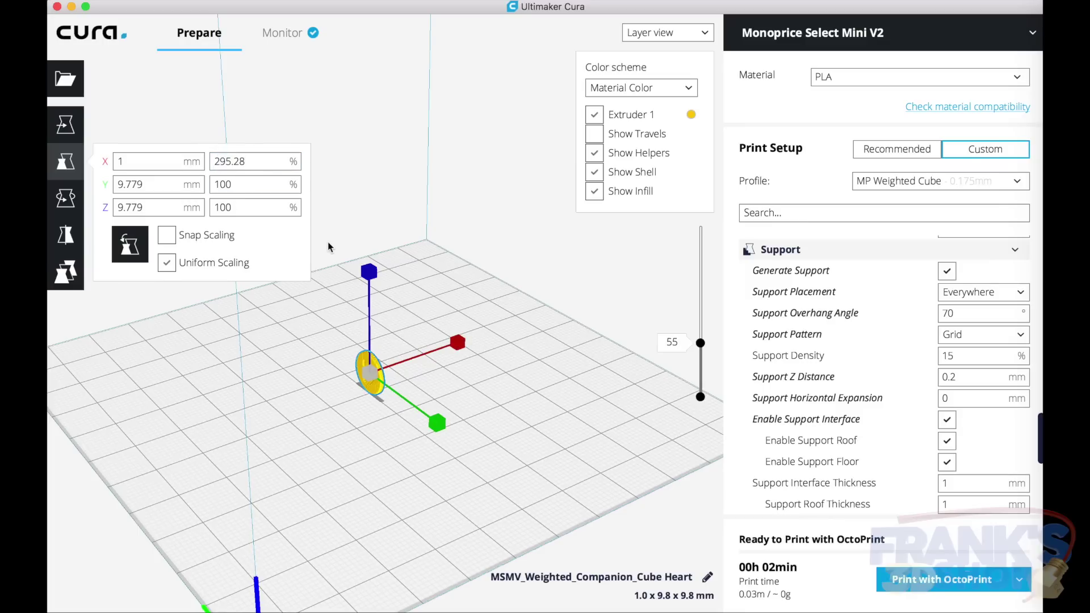
type("295.28")
key("Return")
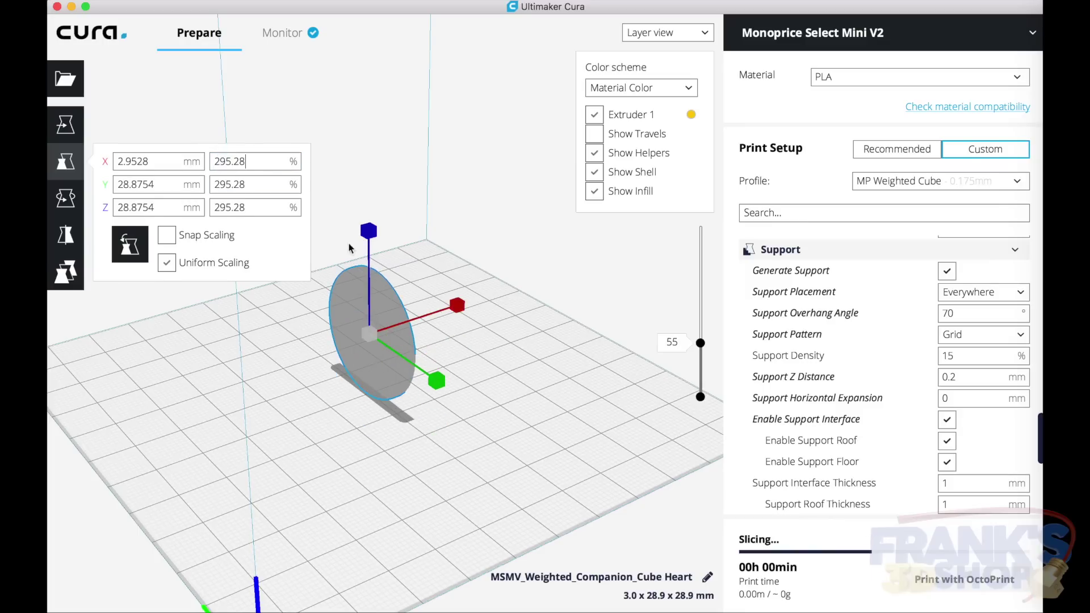
left_click(265, 193)
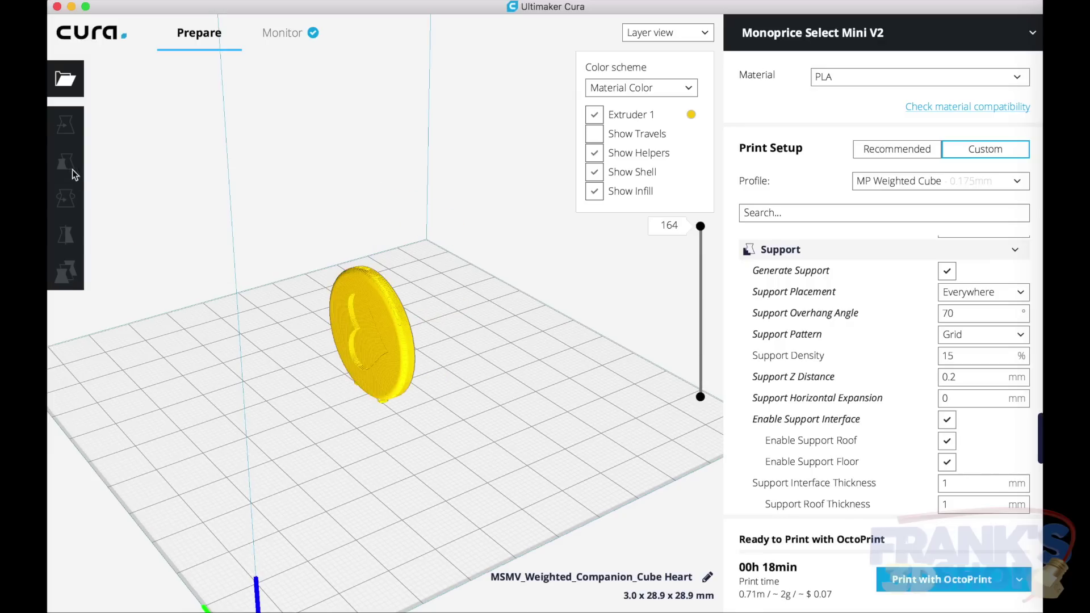
Step: Rotate the heart disc 90° so it lies flat at 28.9 x 28.9 x 3.0 mm
left_click(366, 319)
left_click(62, 200)
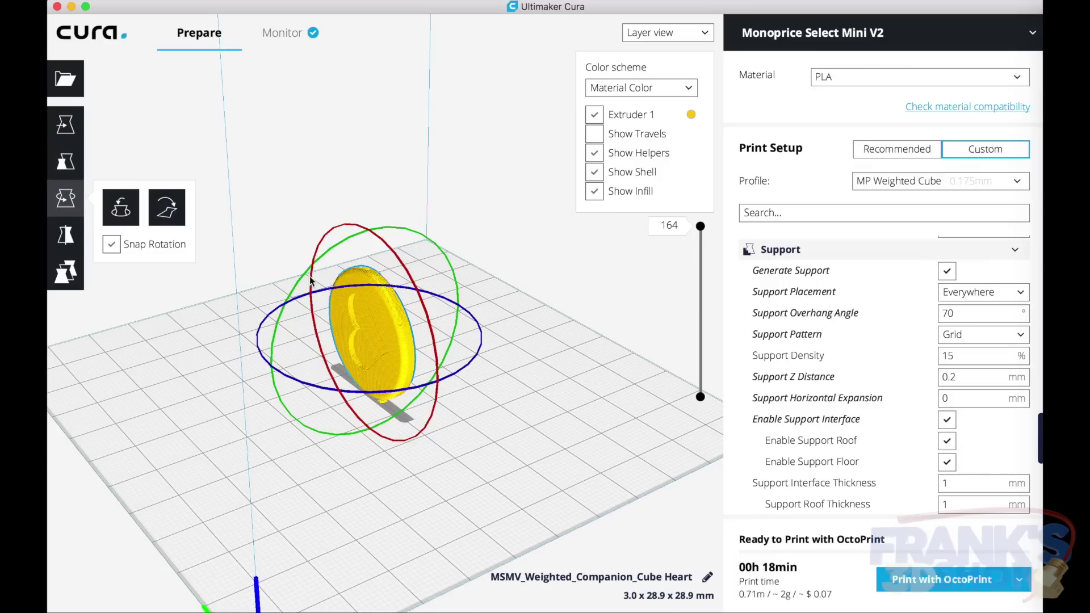
left_click_drag(335, 250, 449, 284)
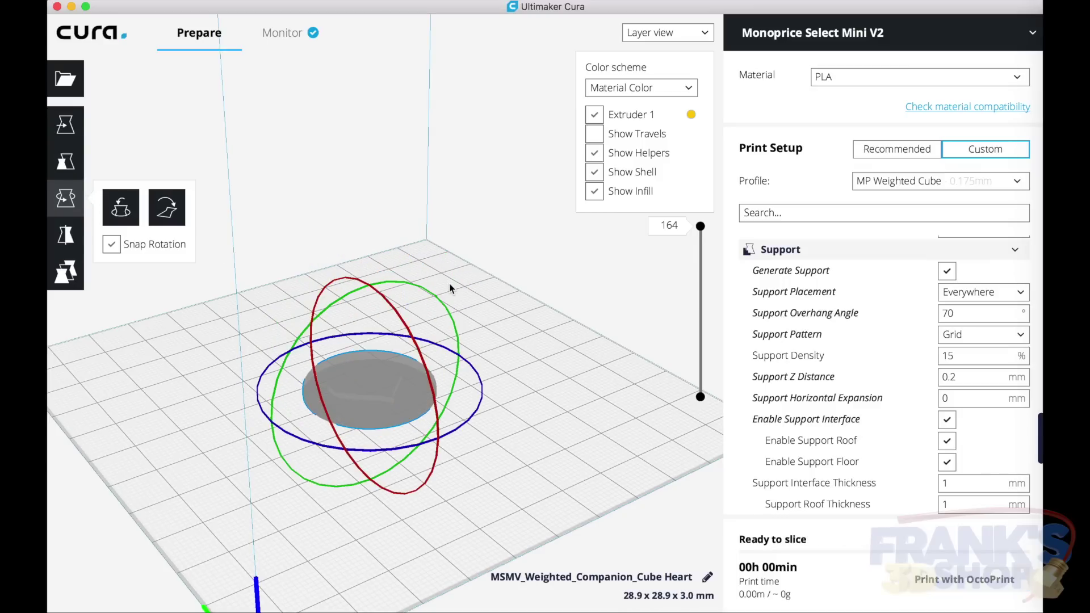
Step: Multiply the heart disc by 3 copies for four discs on the build plate
left_click(467, 258)
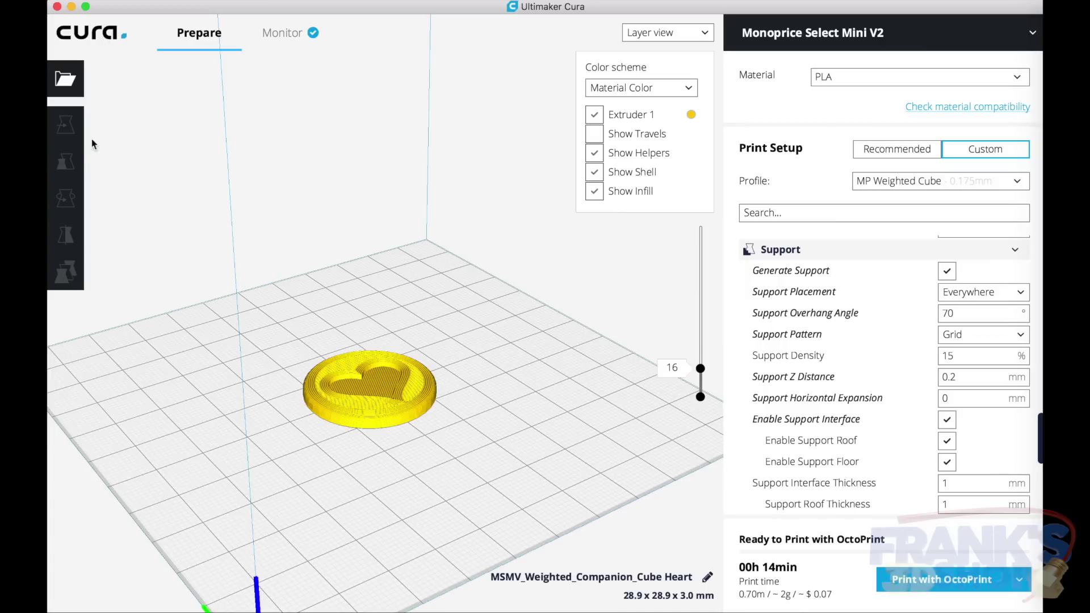
right_click(364, 386)
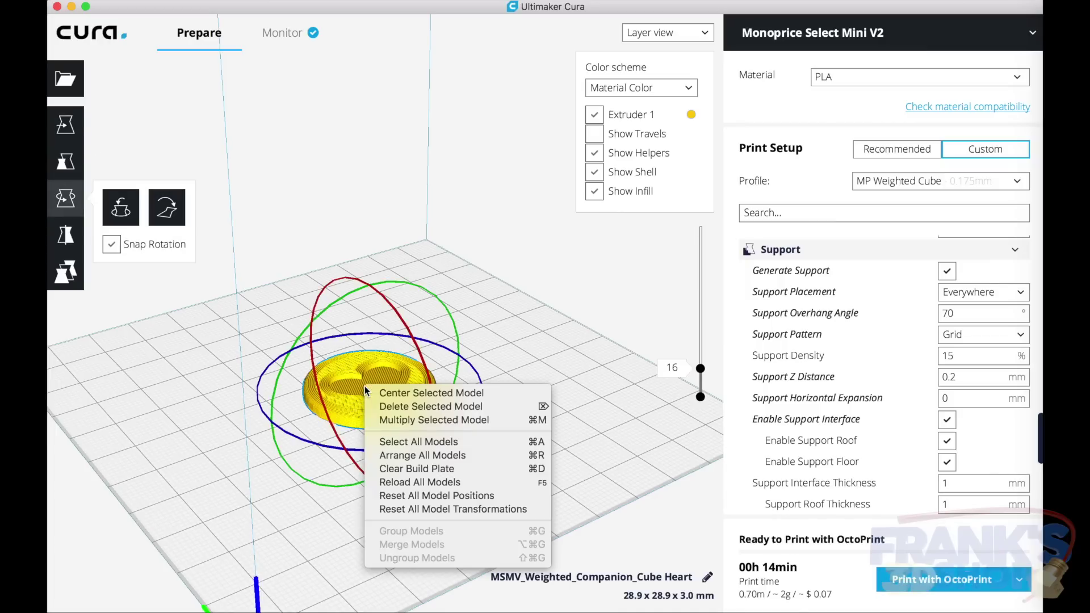
left_click(416, 426)
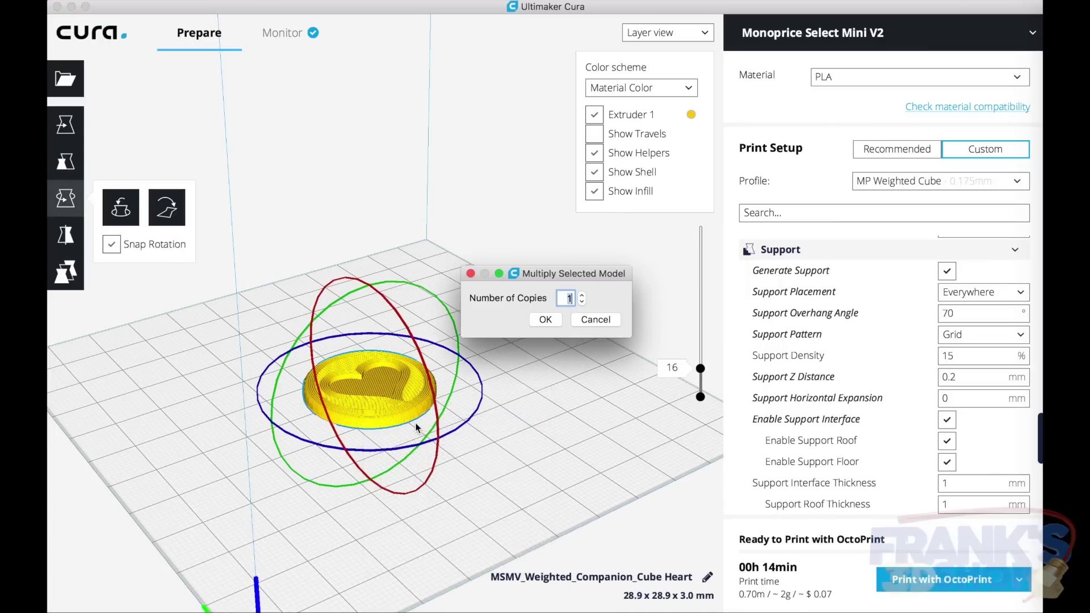
key("Return")
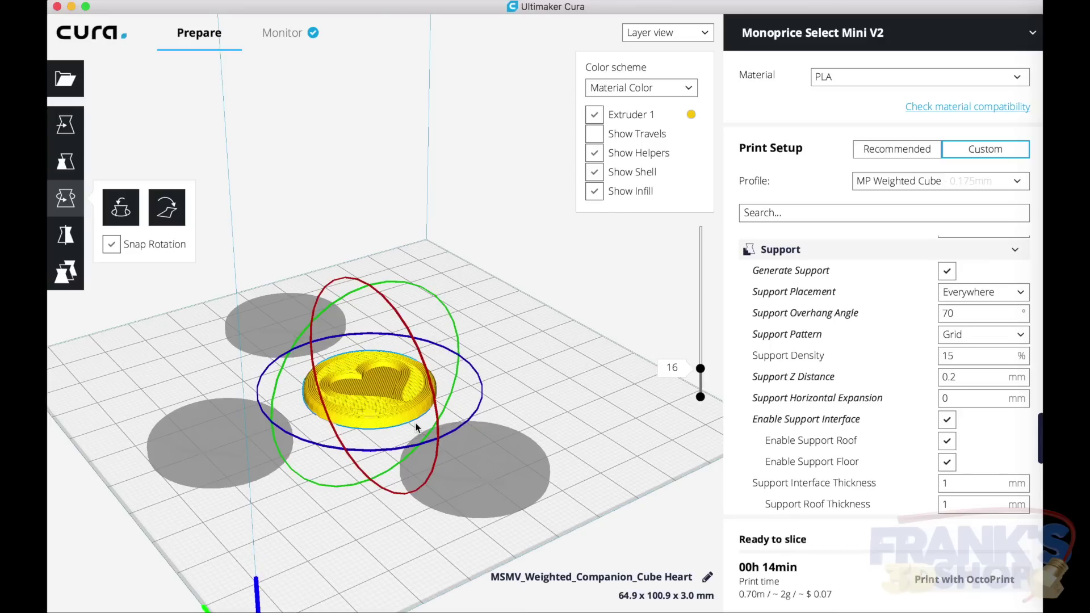
left_click(522, 361)
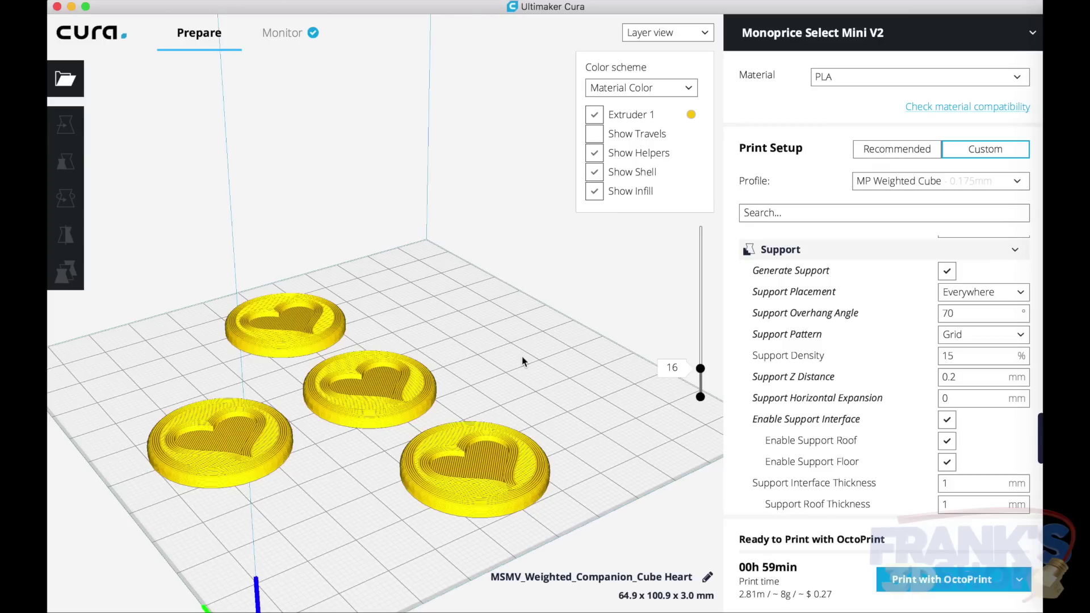